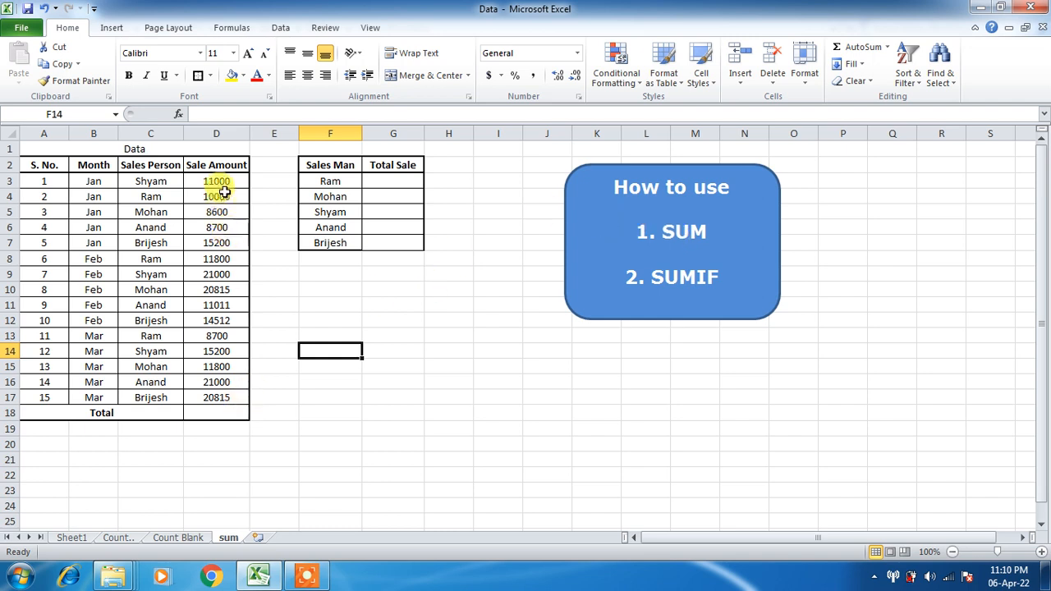
# Step: Add the first four sale amounts in the Total cell D18 with the formula =D3+D4+D5+D6
pyautogui.moveTo(220, 183); pyautogui.dragTo(211, 274)
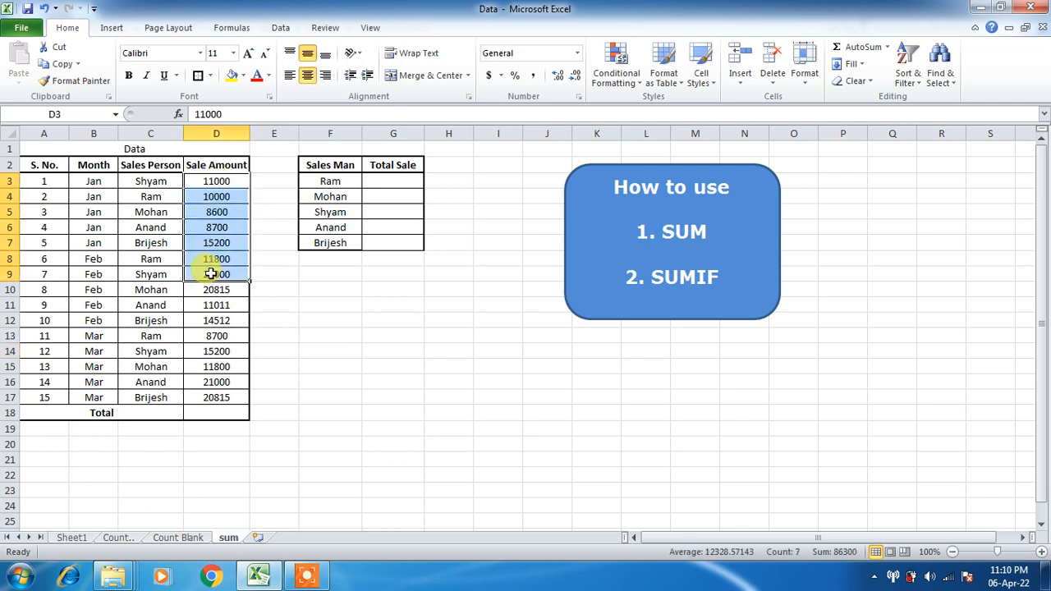
pyautogui.click(211, 409)
pyautogui.hotkey('ctrl', 'b')
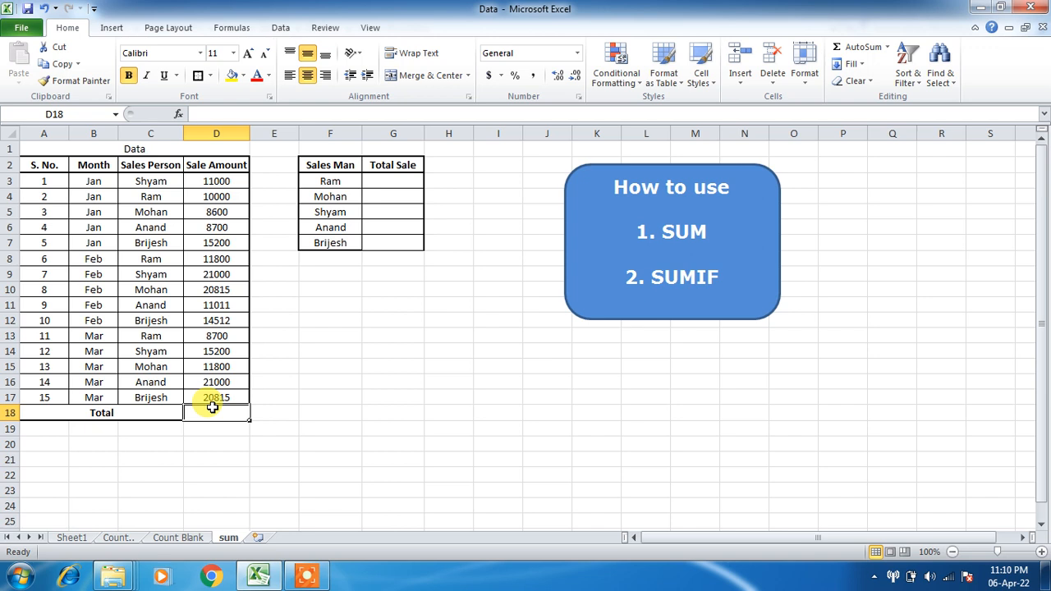
pyautogui.write('=')
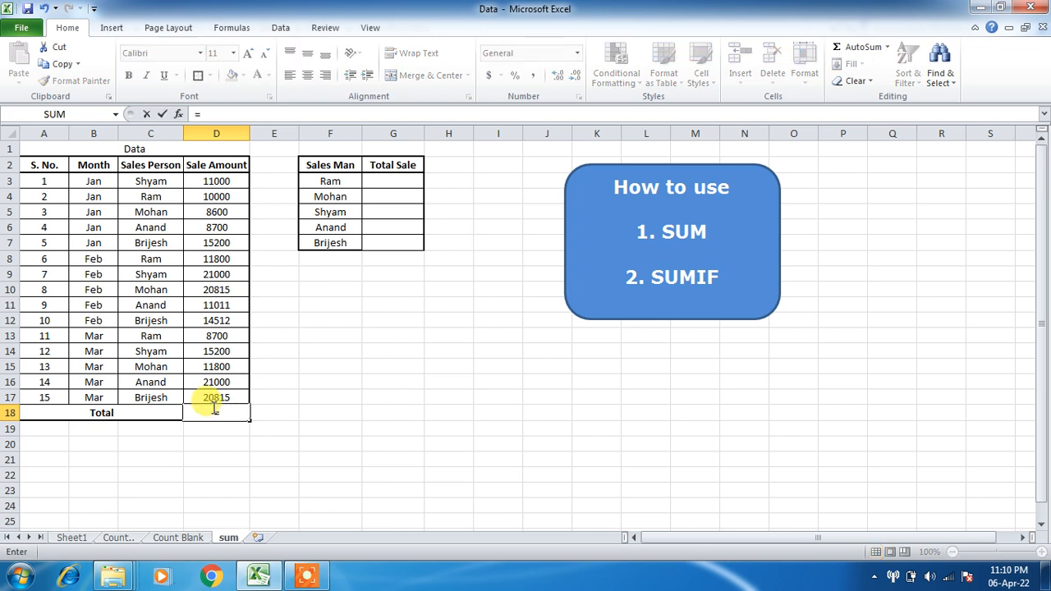
pyautogui.click(221, 188)
pyautogui.write('+')
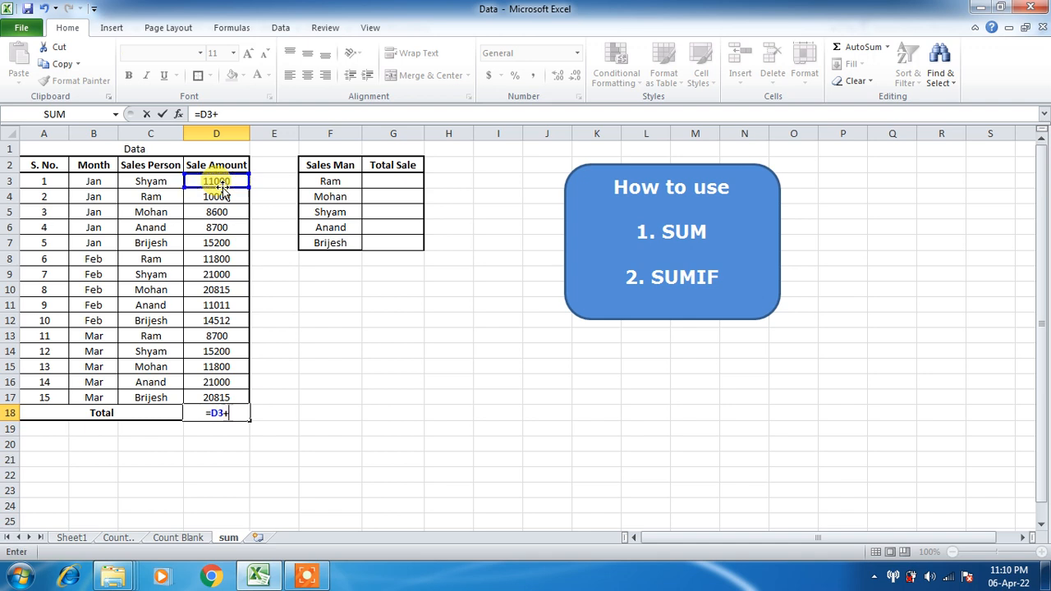
pyautogui.click(221, 196)
pyautogui.write('+')
pyautogui.click(225, 212)
pyautogui.write('+')
pyautogui.click(226, 227)
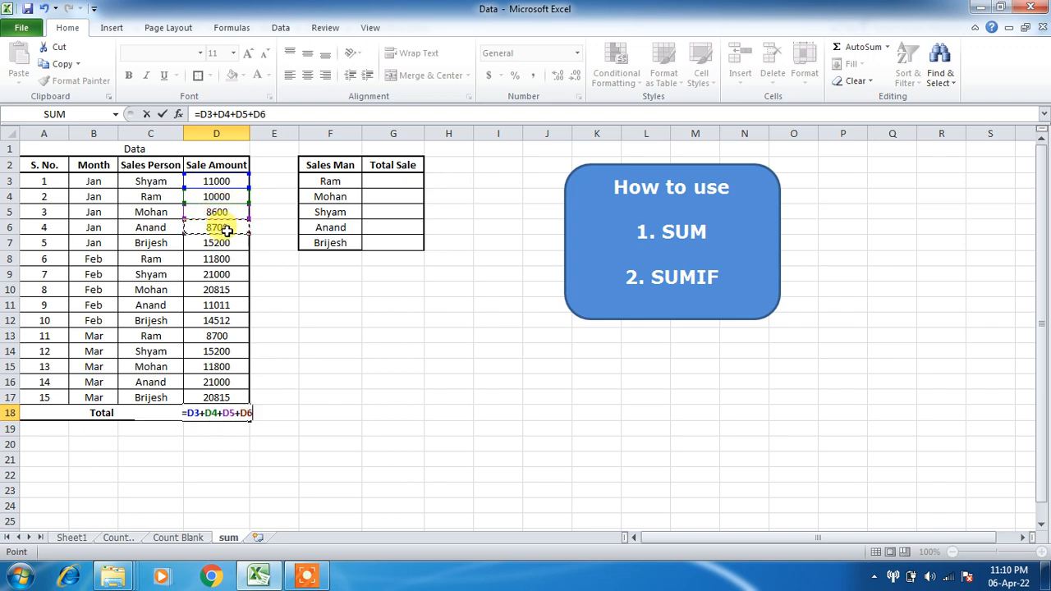
pyautogui.press('Return')
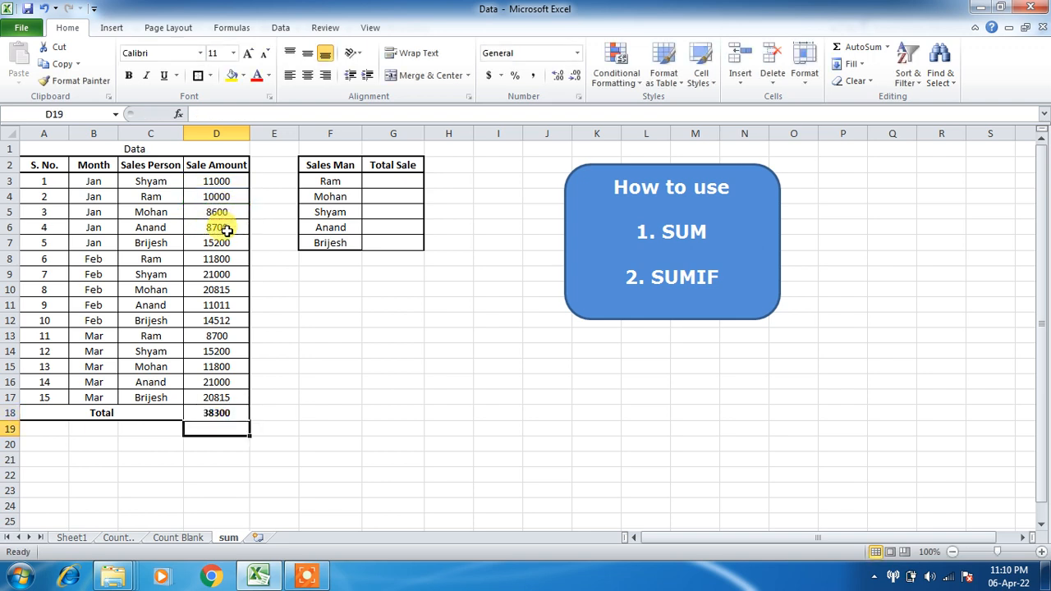
# Step: Clear the Total cell D18 and enter =SUM(D3:D17) to total all sale amounts
pyautogui.press('Up')
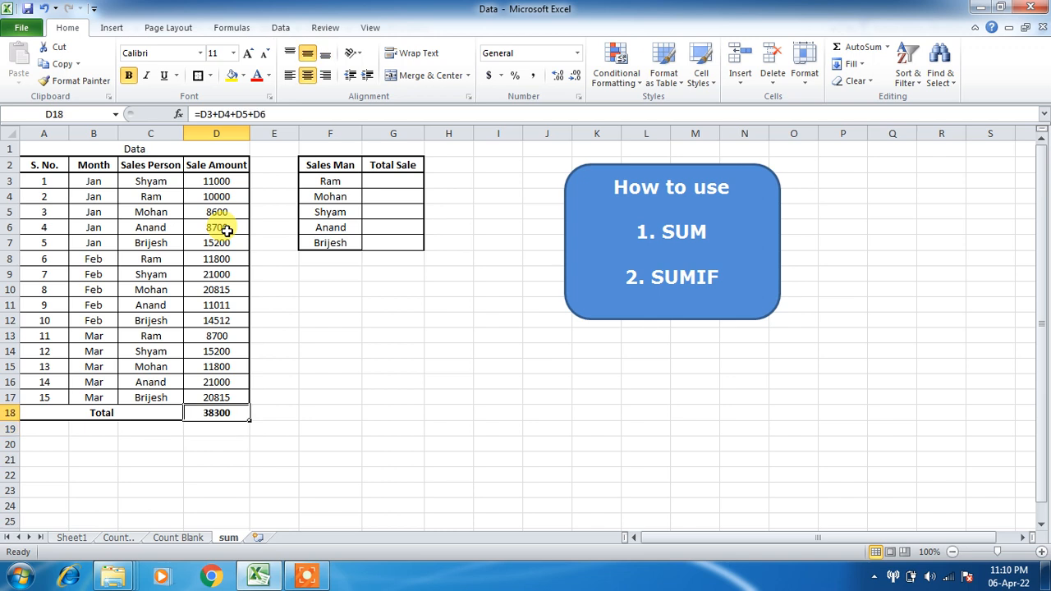
pyautogui.press('Delete')
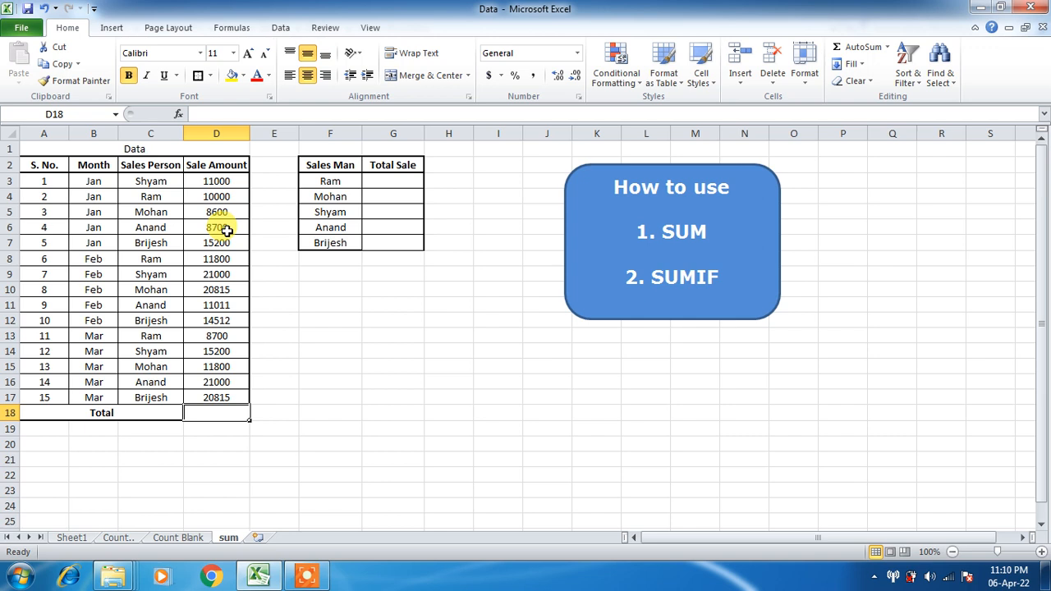
pyautogui.write('=s')
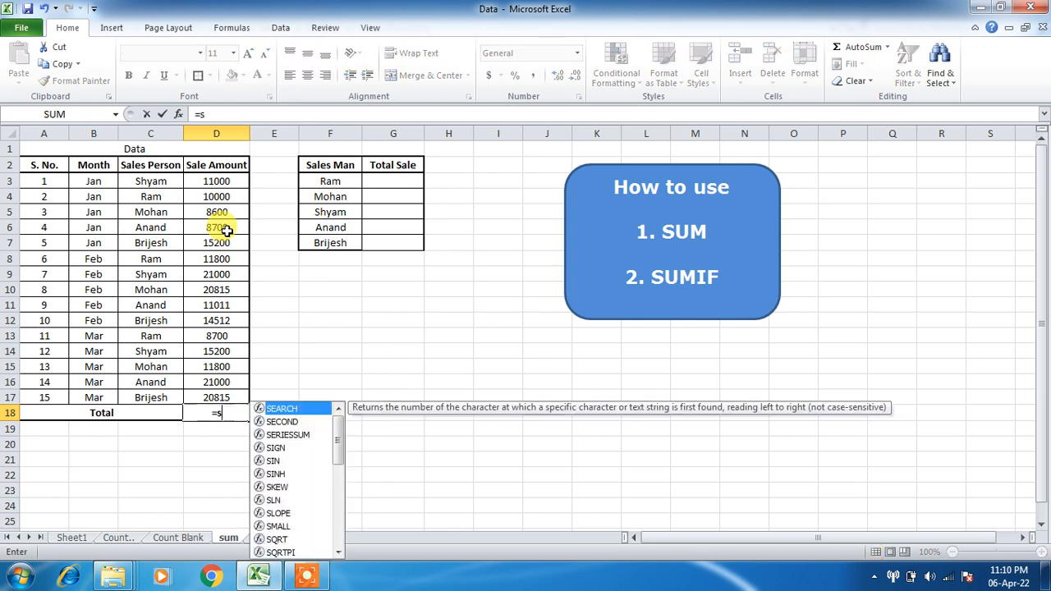
pyautogui.write('um')
pyautogui.press('Tab')
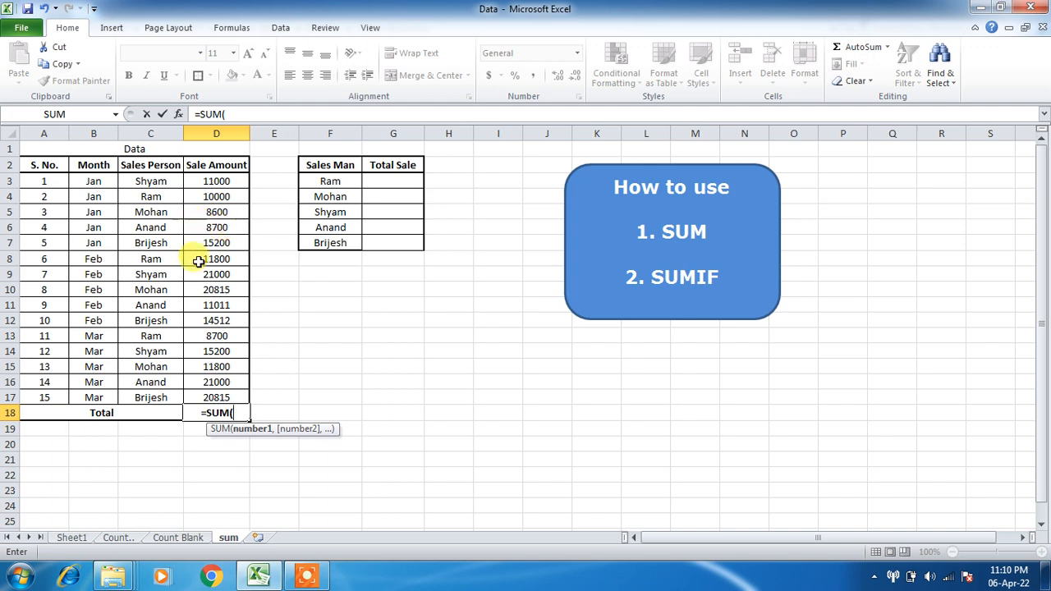
pyautogui.click(205, 395)
pyautogui.moveTo(205, 394); pyautogui.dragTo(213, 188)
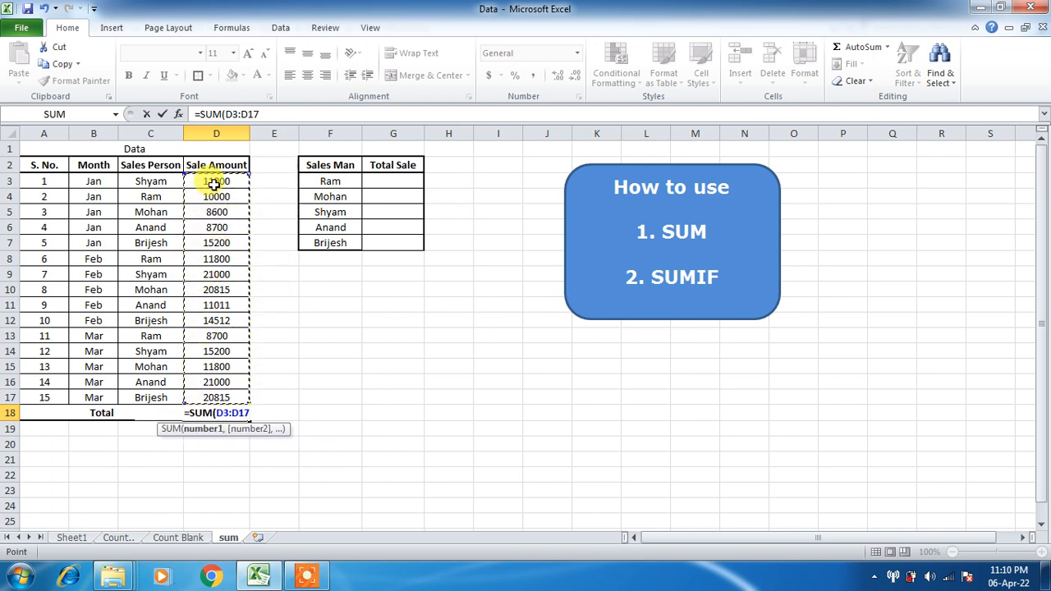
pyautogui.write(')')
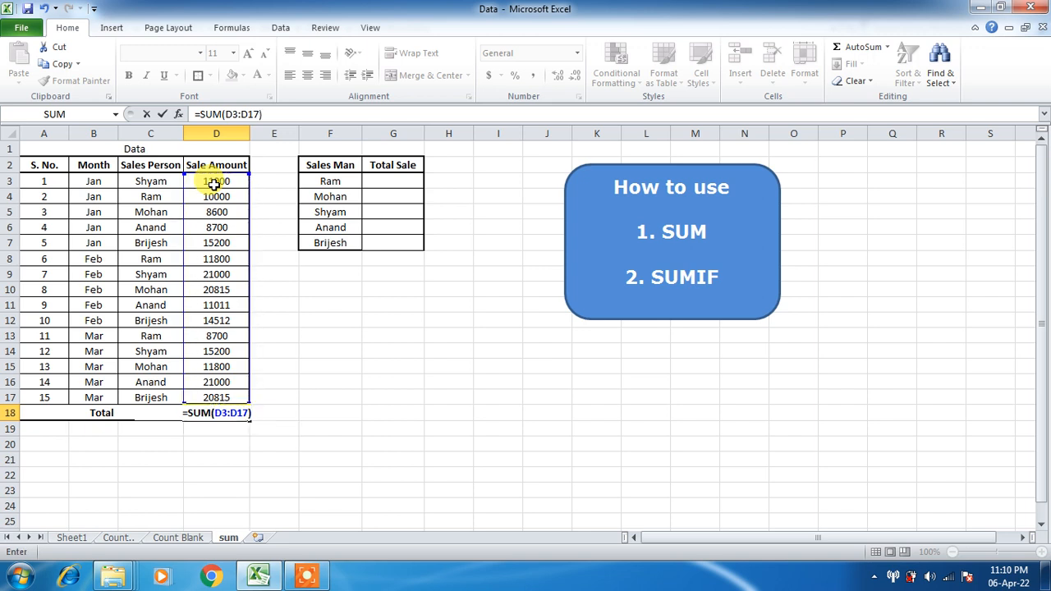
pyautogui.press('Return')
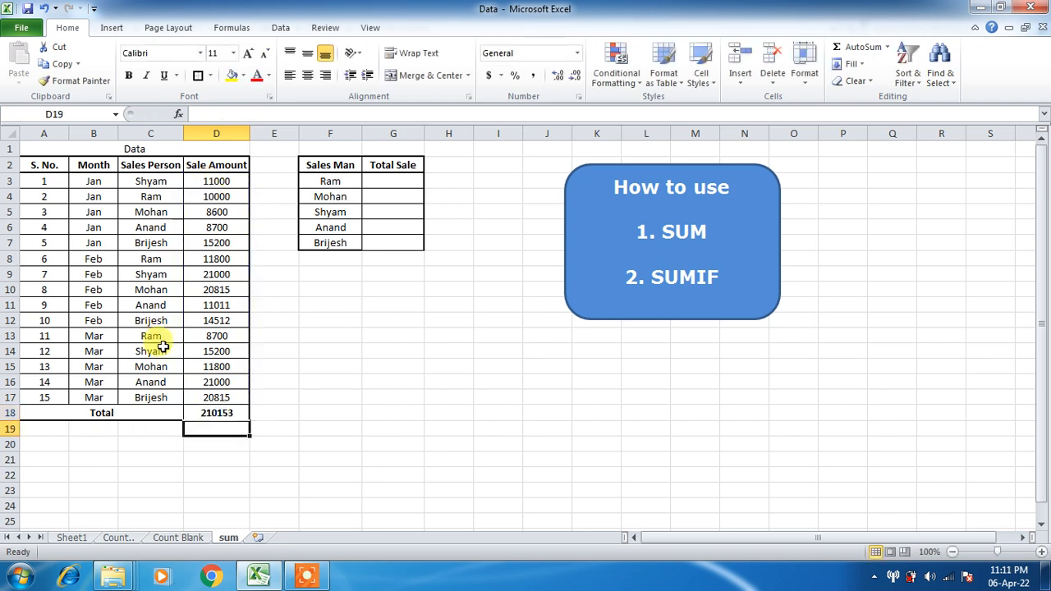
# Step: Check the D18 formula and compare its total with the sum of the selected range D3:D17
pyautogui.click(224, 413)
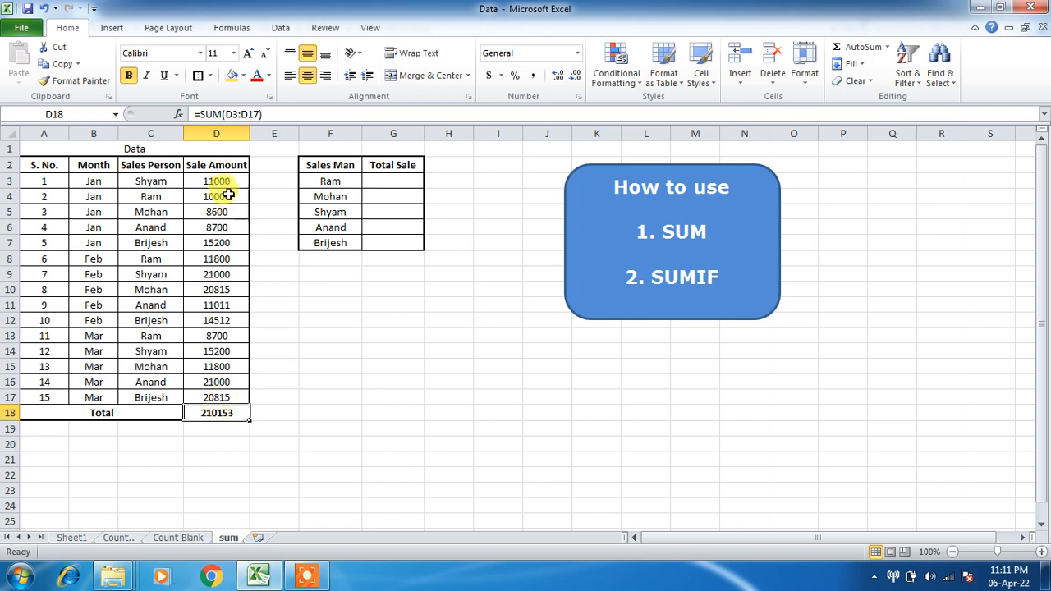
pyautogui.moveTo(220, 179); pyautogui.dragTo(219, 393)
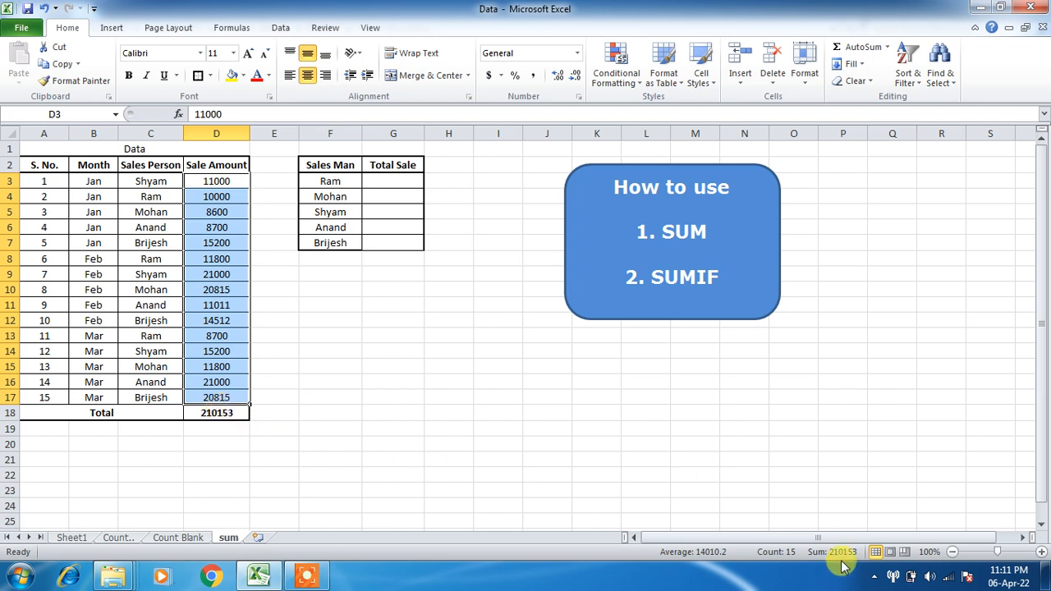
pyautogui.click(401, 271)
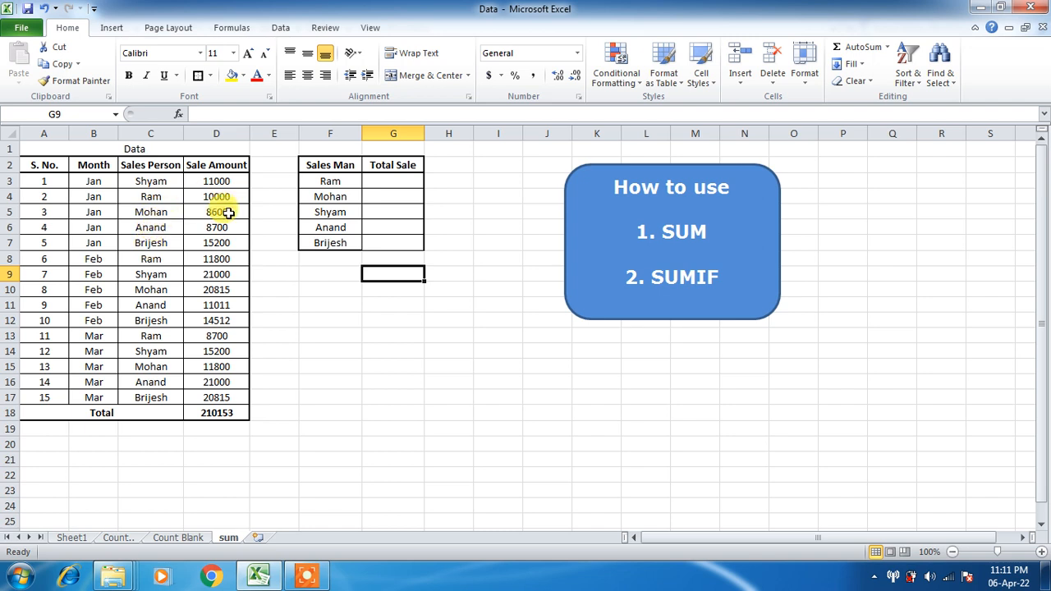
pyautogui.click(225, 415)
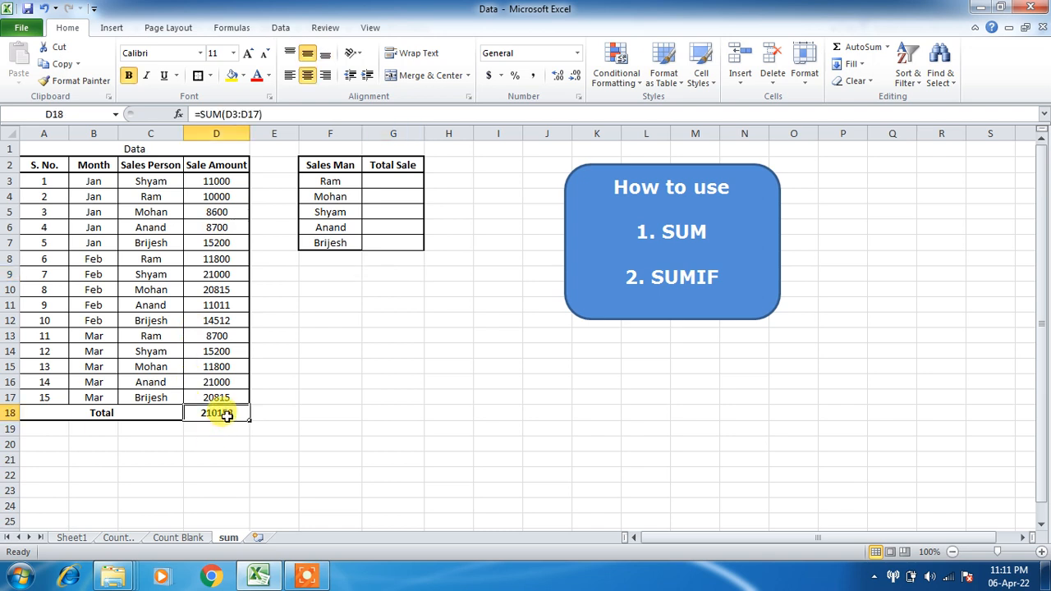
# Step: Add the first listed sales man's amounts in Total Sale cell G3 with the formula =D4+D8+D13
pyautogui.click(330, 179)
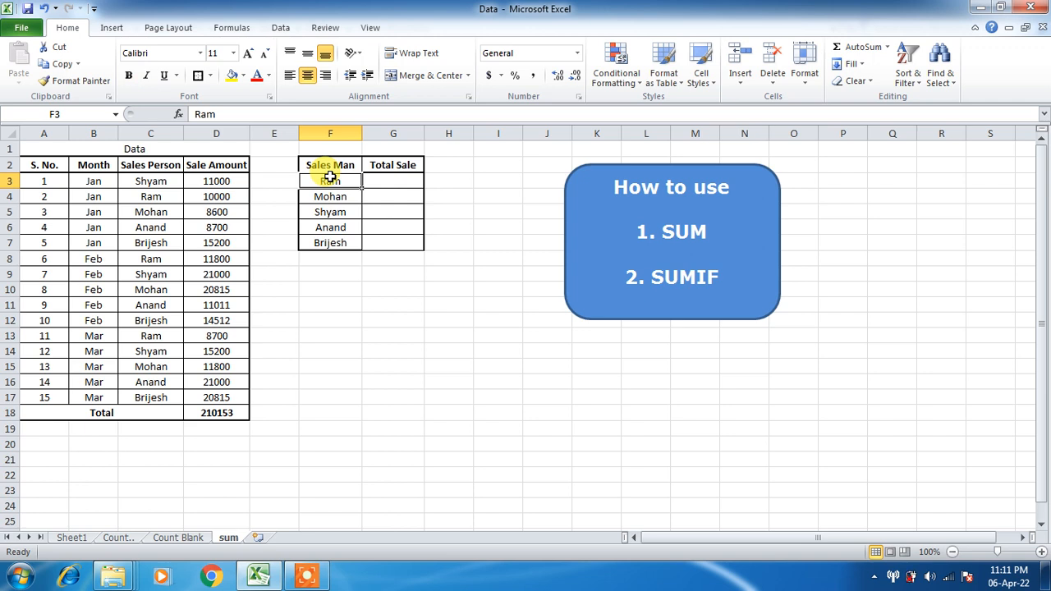
pyautogui.click(403, 186)
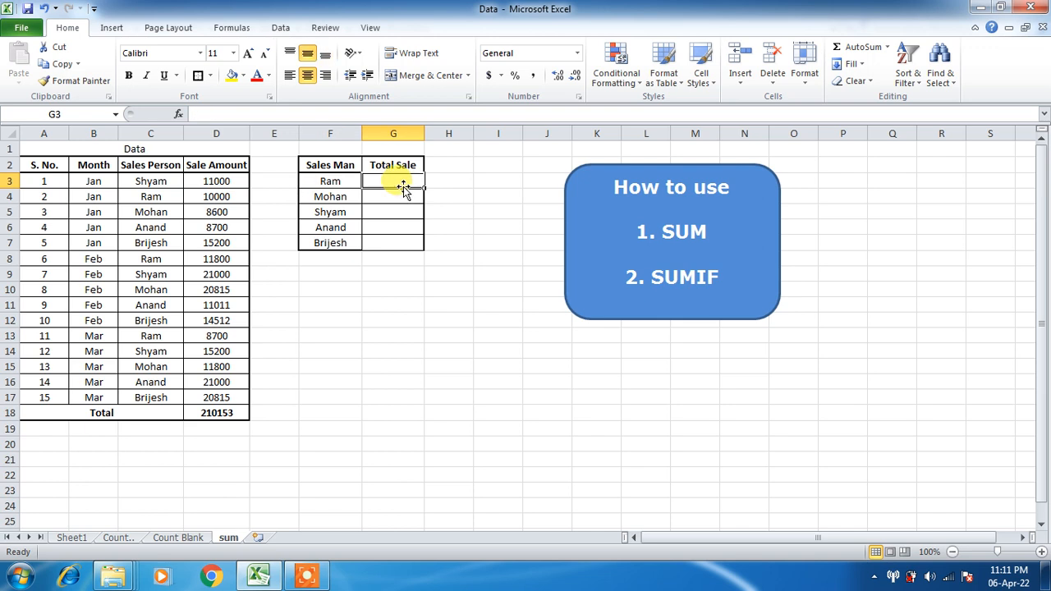
pyautogui.write('=')
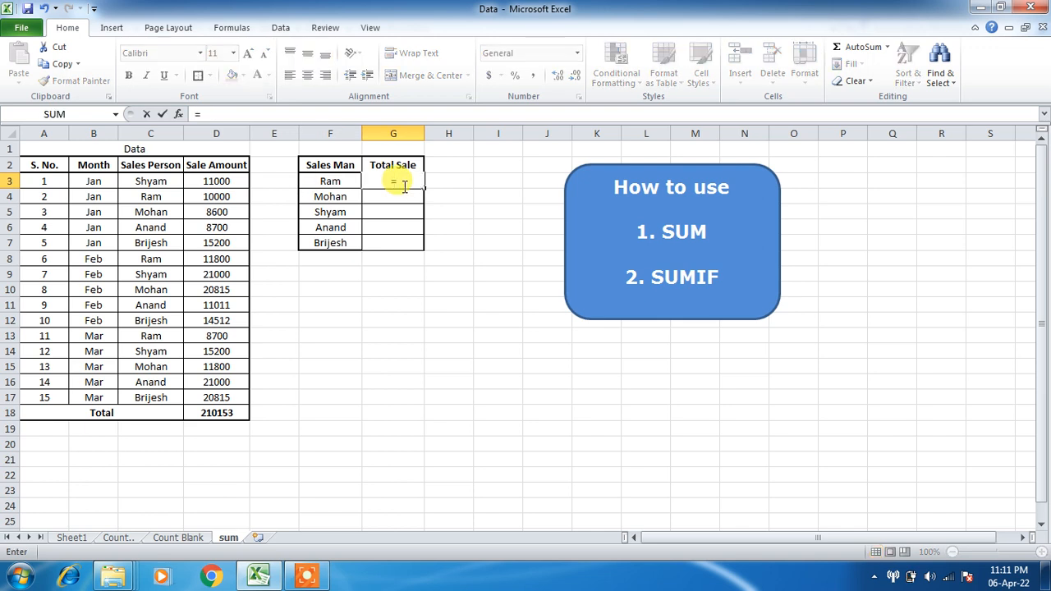
pyautogui.click(210, 198)
pyautogui.write('+')
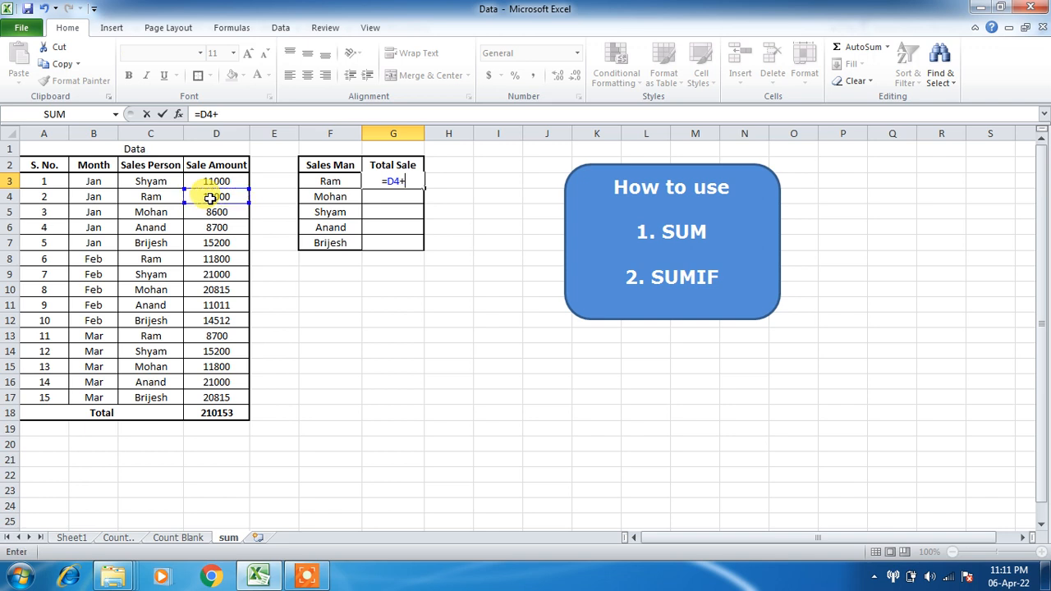
pyautogui.click(216, 259)
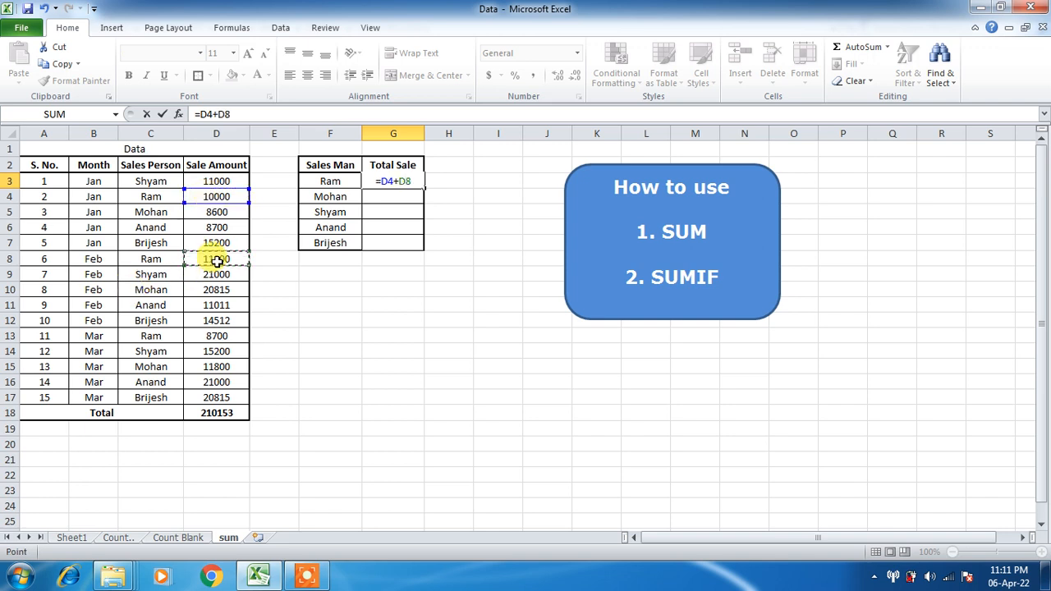
pyautogui.write('+')
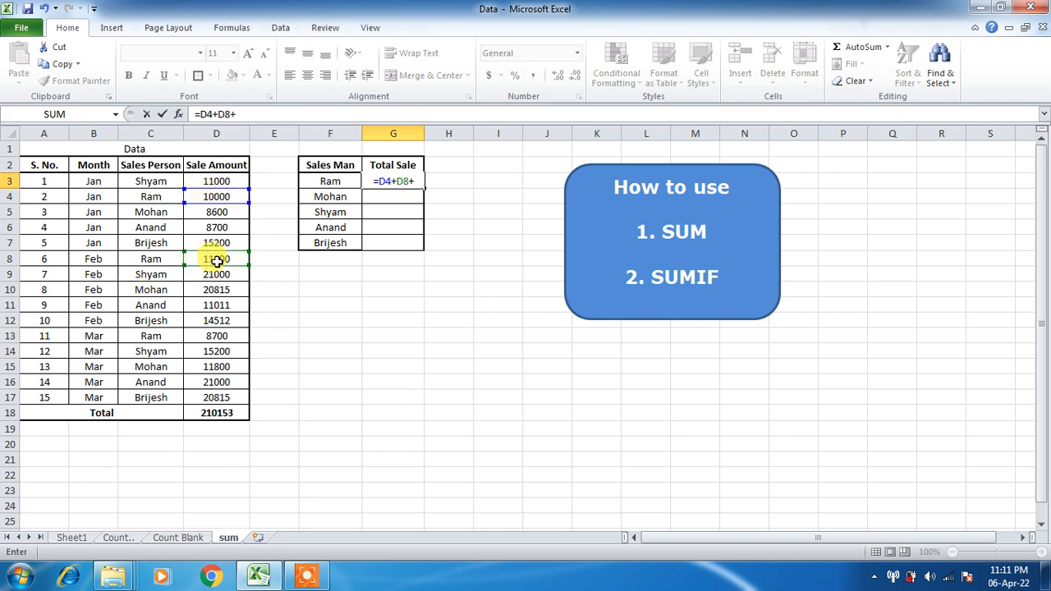
pyautogui.click(224, 339)
pyautogui.press('Return')
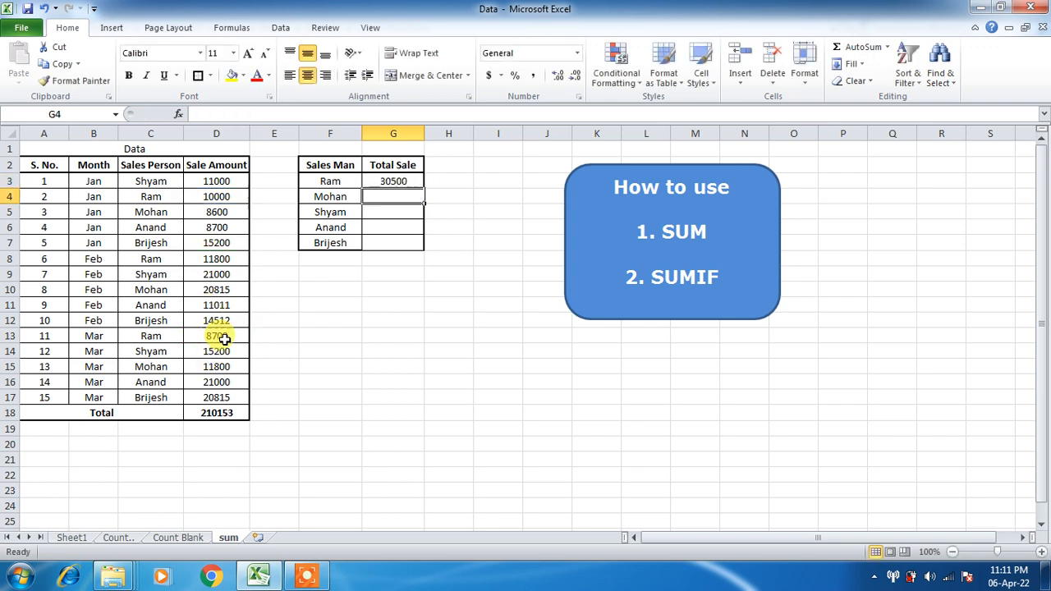
# Step: Clear the formula from G3 and enter 30500 in the adjacent cell H3 as a reference value
pyautogui.click(382, 183)
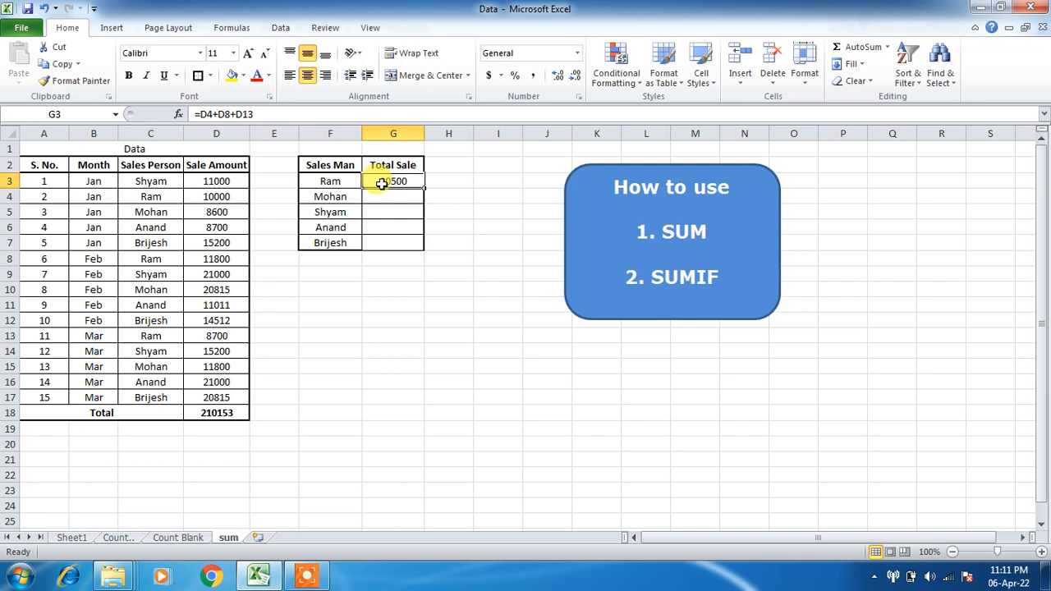
pyautogui.press('Delete')
pyautogui.press('Right')
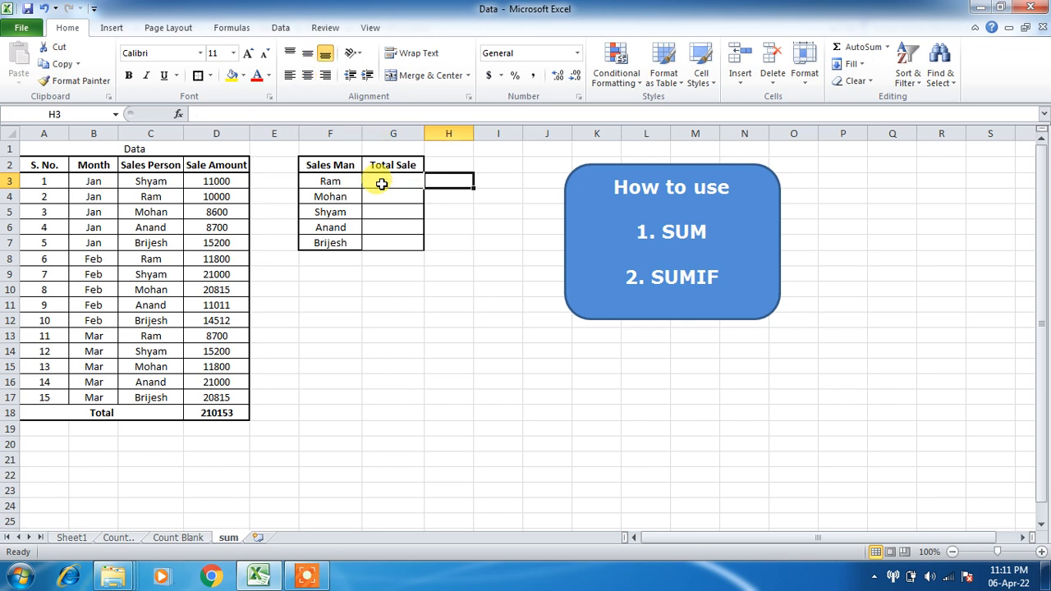
pyautogui.write('30500')
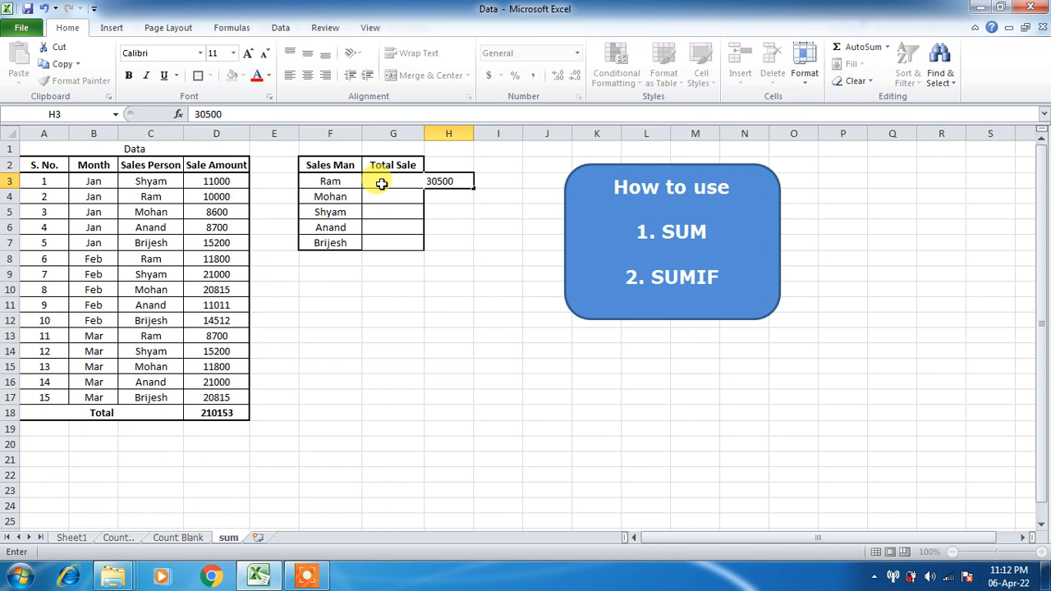
pyautogui.press('Return')
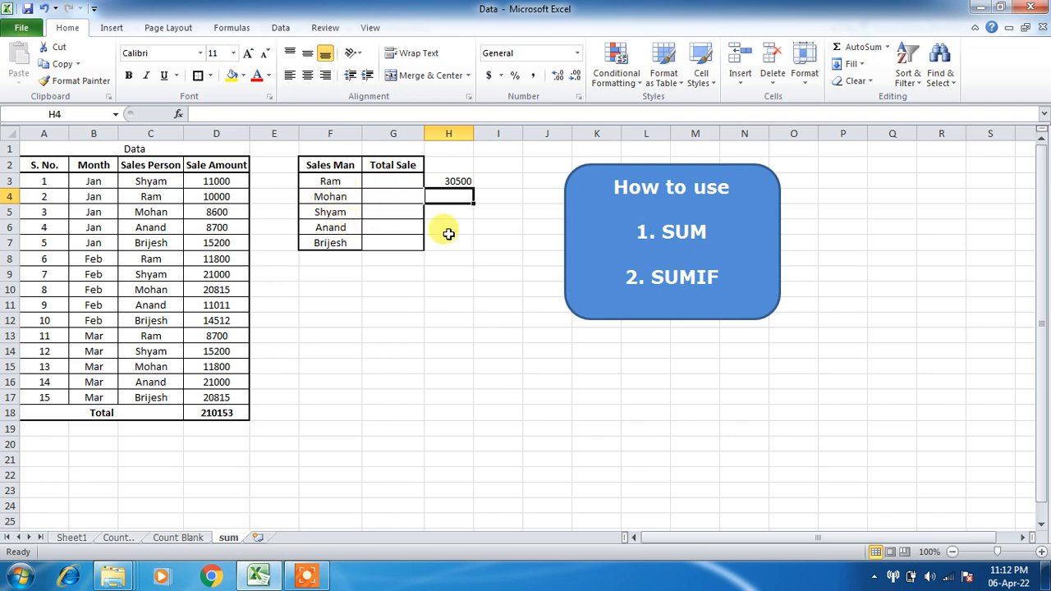
# Step: Calculate the first sales man's total in G3 with the formula =SUMIF(C3:C17,F3,D3:D17)
pyautogui.click(399, 186)
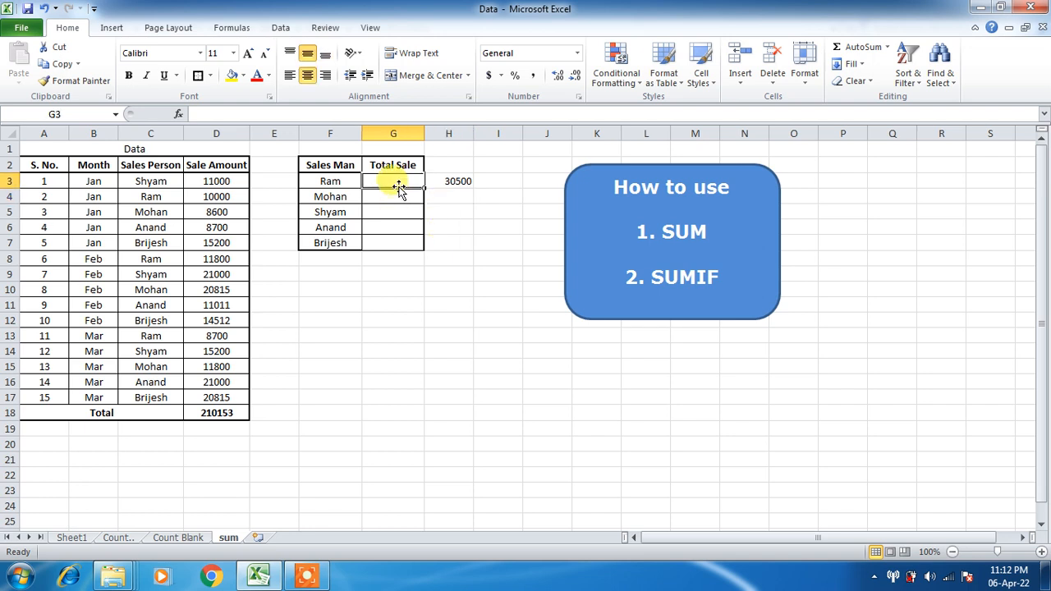
pyautogui.write('=')
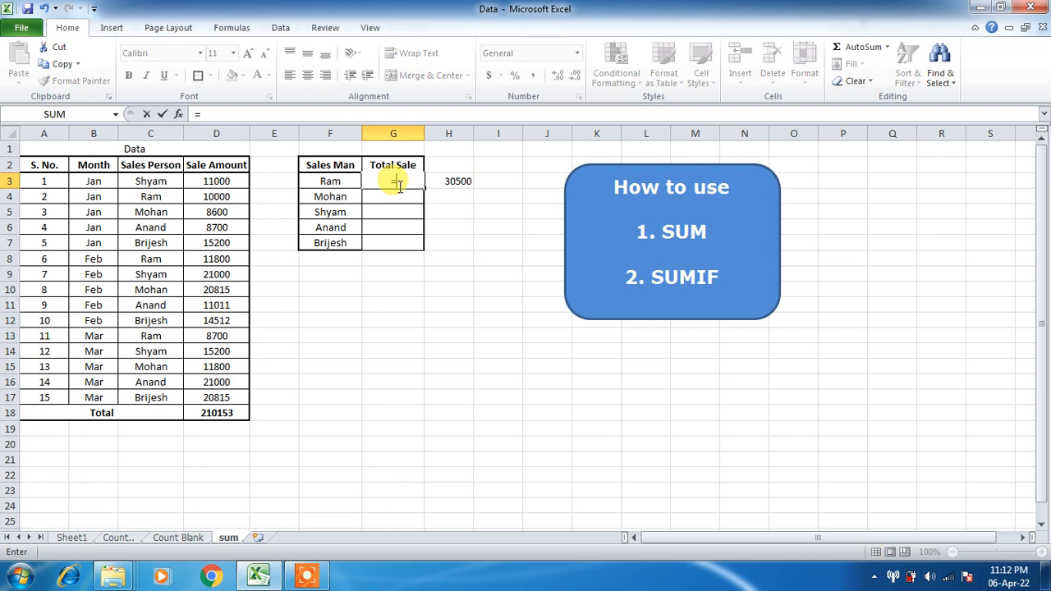
pyautogui.write('sum')
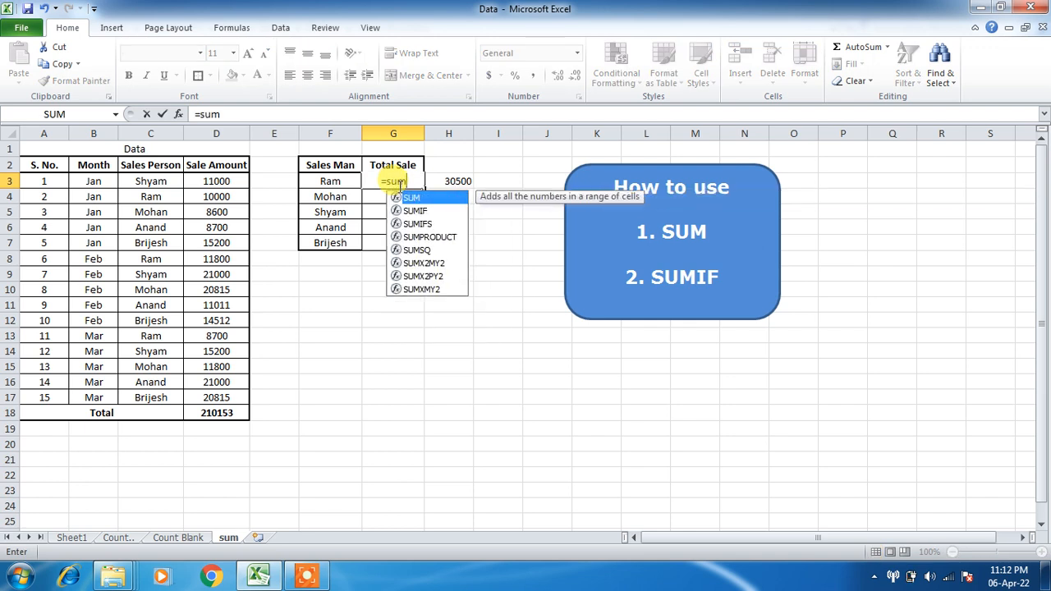
pyautogui.write('i')
pyautogui.press('Tab')
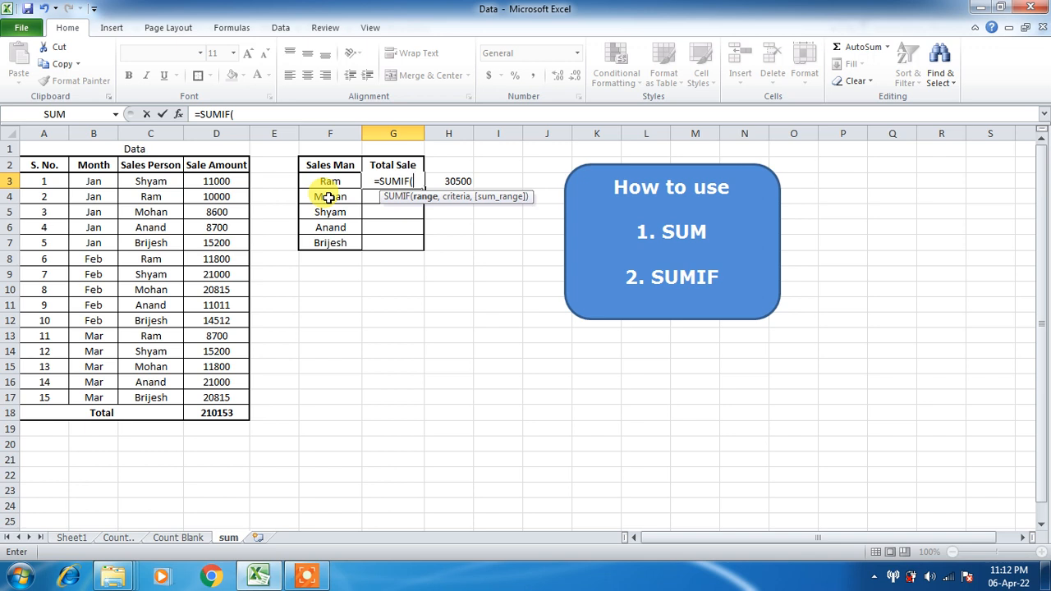
pyautogui.moveTo(171, 181); pyautogui.dragTo(177, 395)
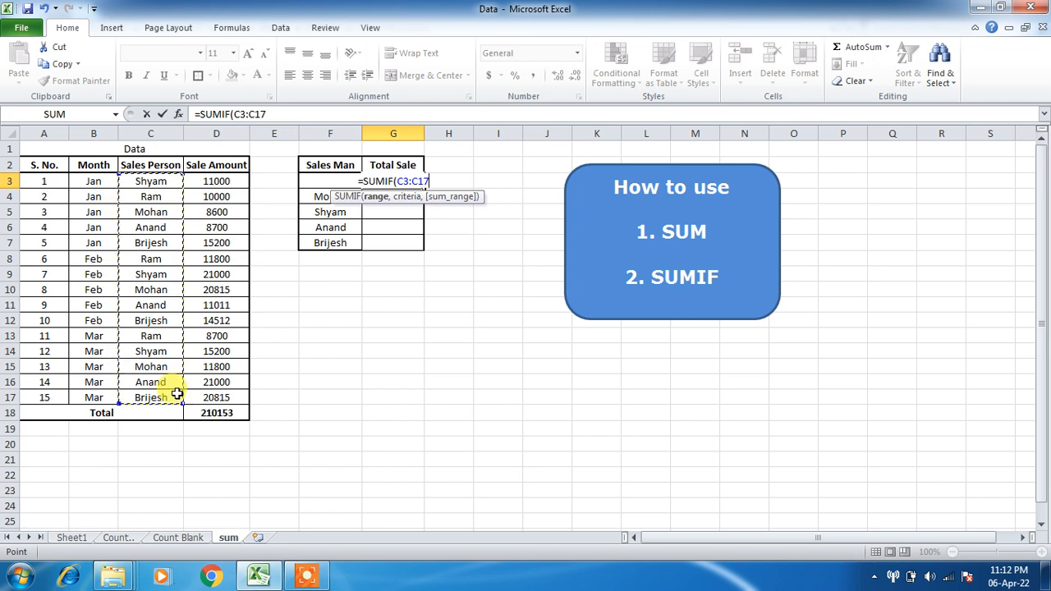
pyautogui.write(',')
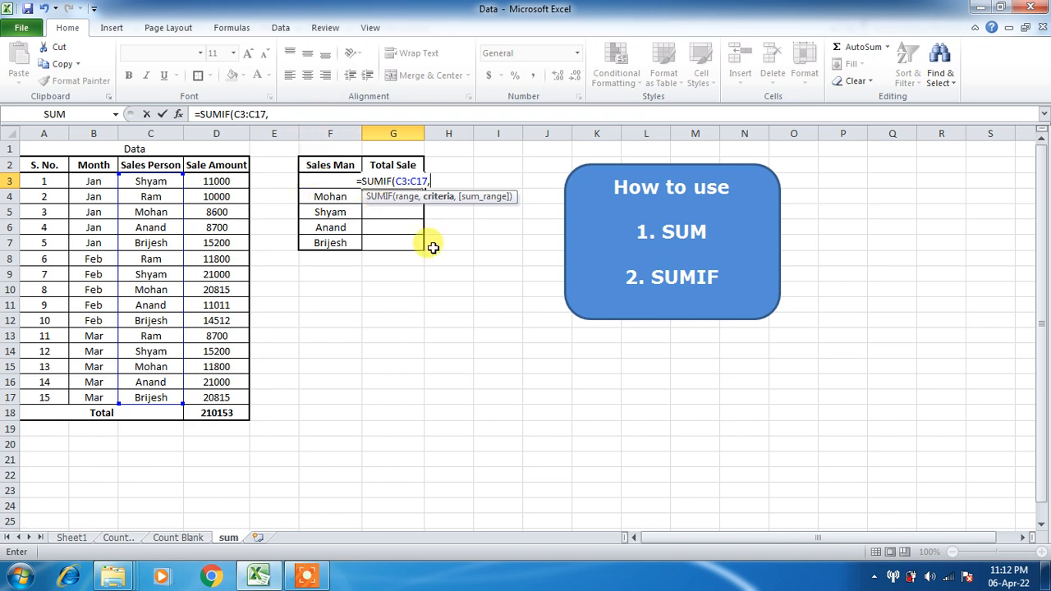
pyautogui.write('F3')
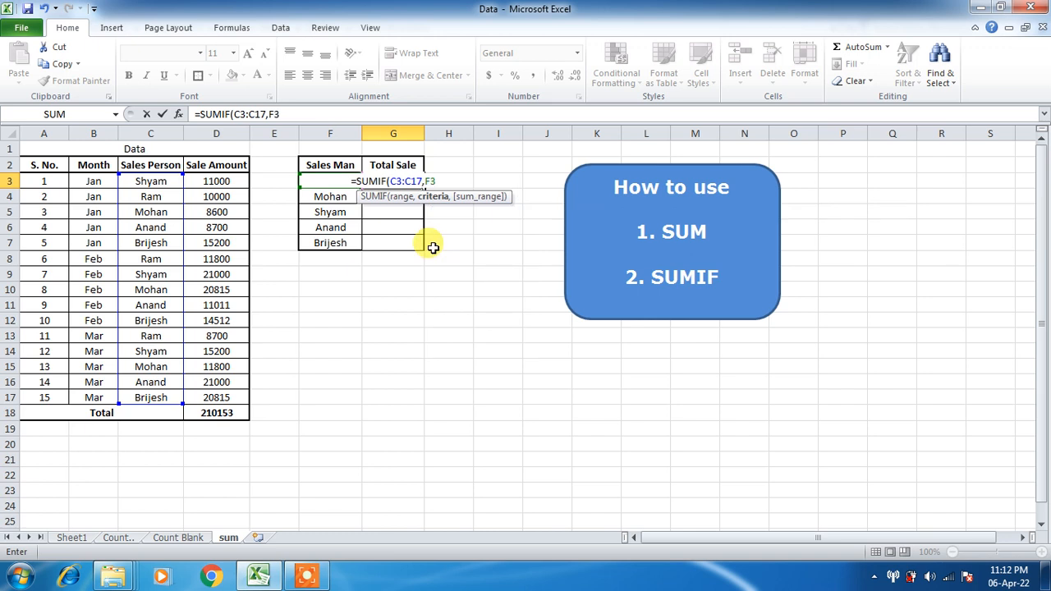
pyautogui.write(',')
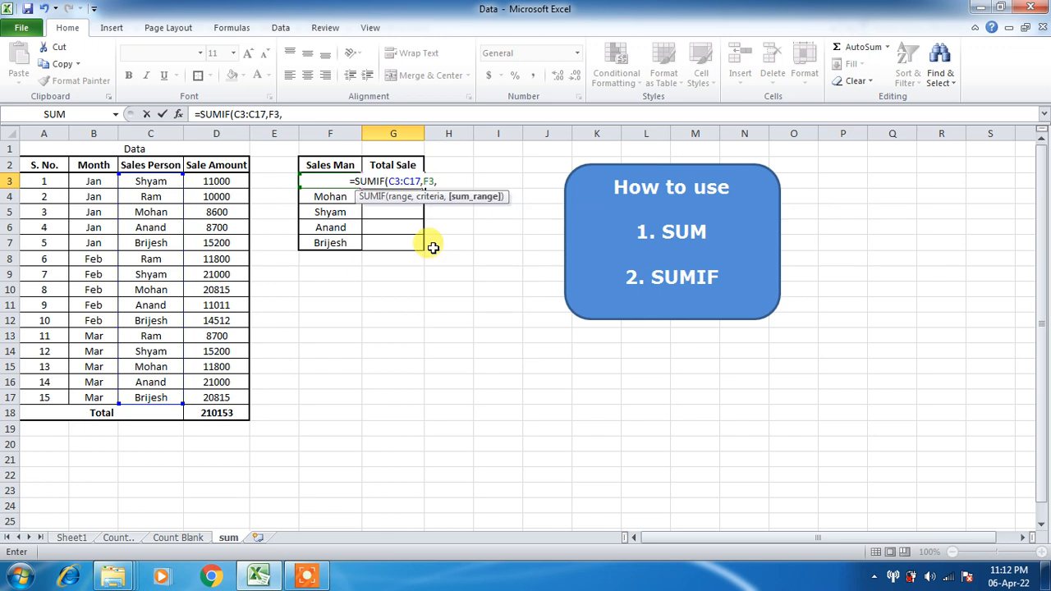
pyautogui.moveTo(231, 181); pyautogui.dragTo(235, 392)
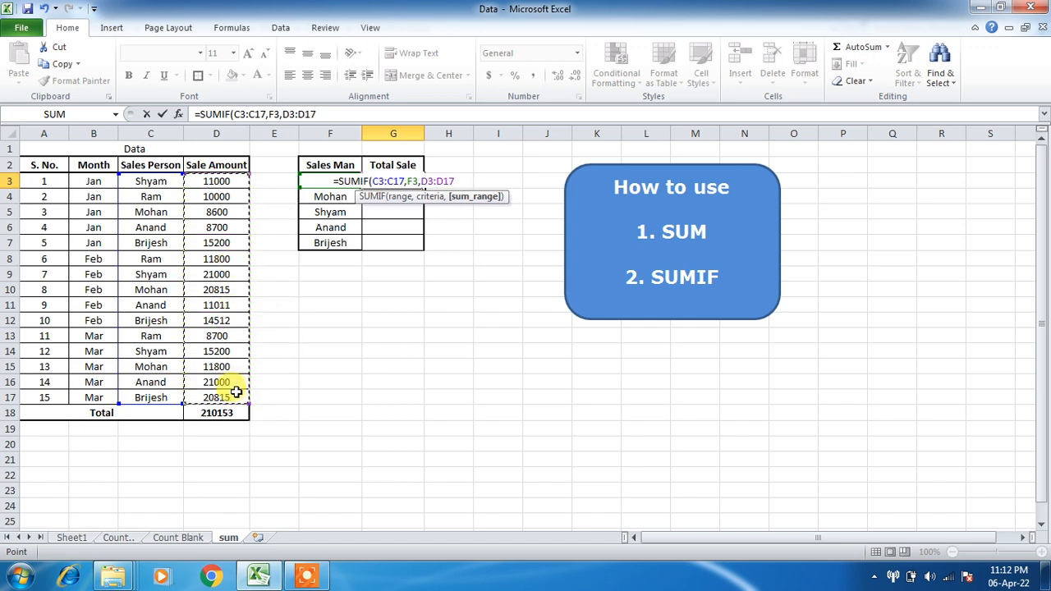
pyautogui.write(')')
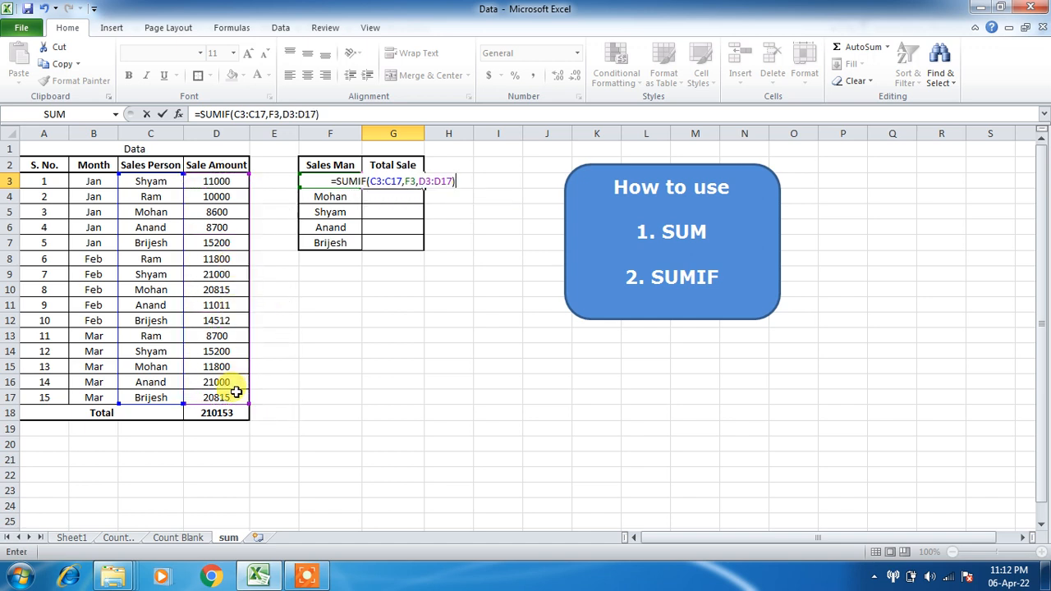
pyautogui.press('Return')
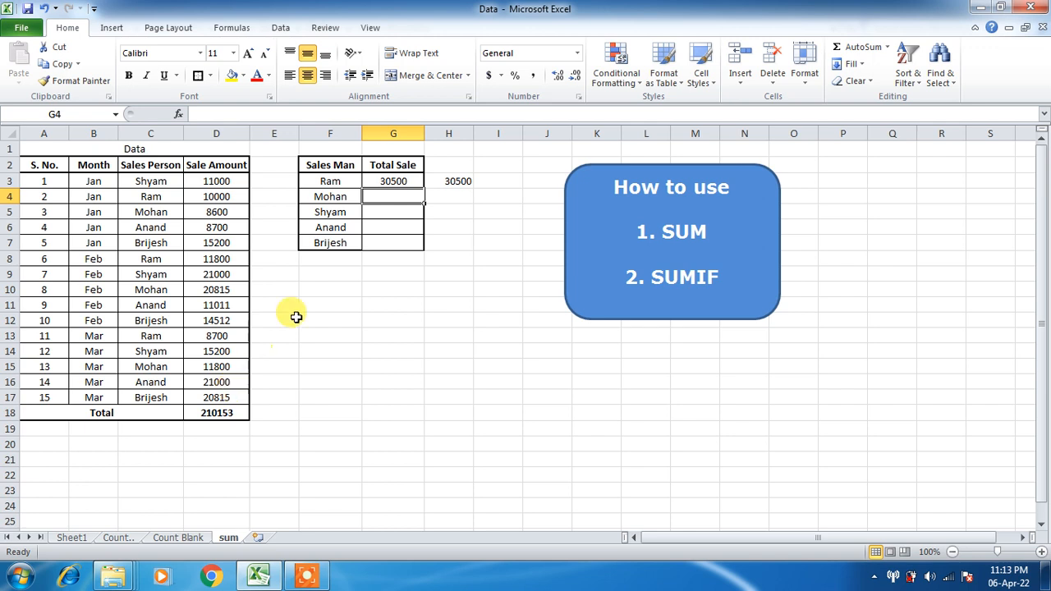
pyautogui.click(396, 182)
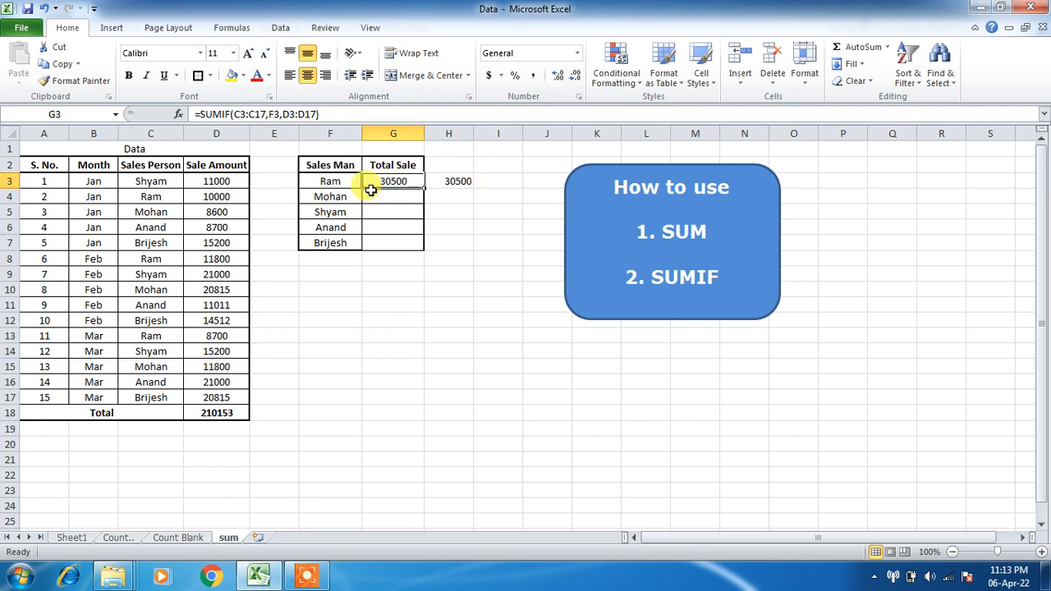
# Step: Test the G3 formula by replacing the sales person in C5 with the name from F3, compare G3 with H3, and undo the replacement
pyautogui.click(156, 217)
pyautogui.write('Ram')
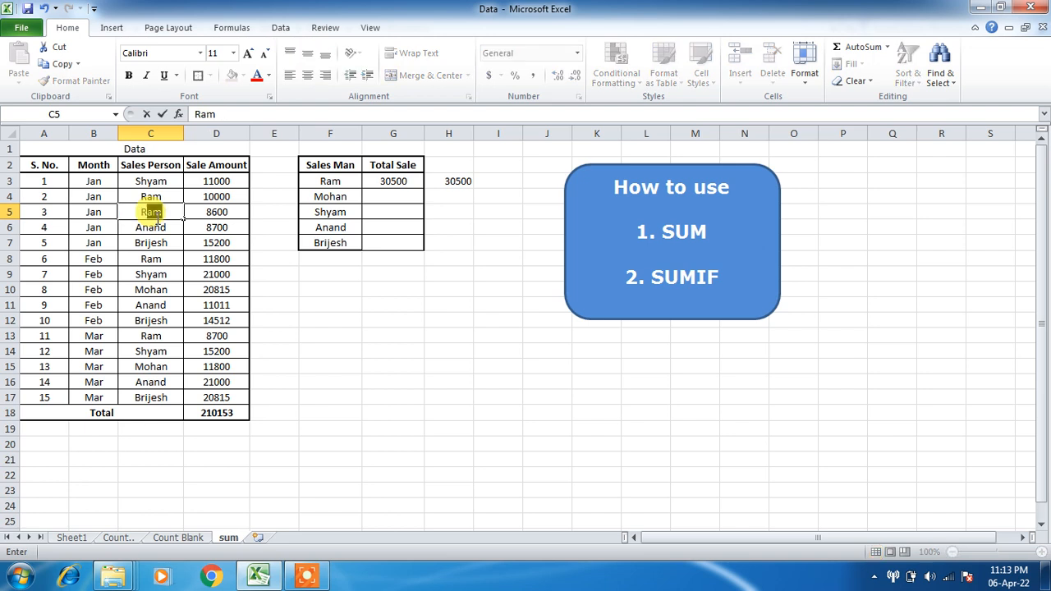
pyautogui.press('Return')
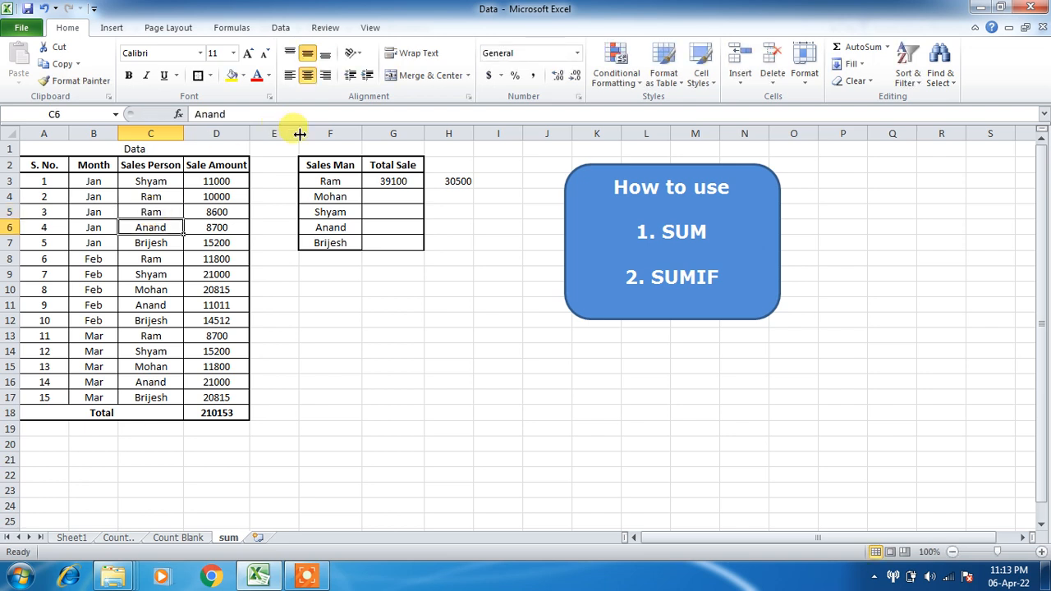
pyautogui.click(401, 185)
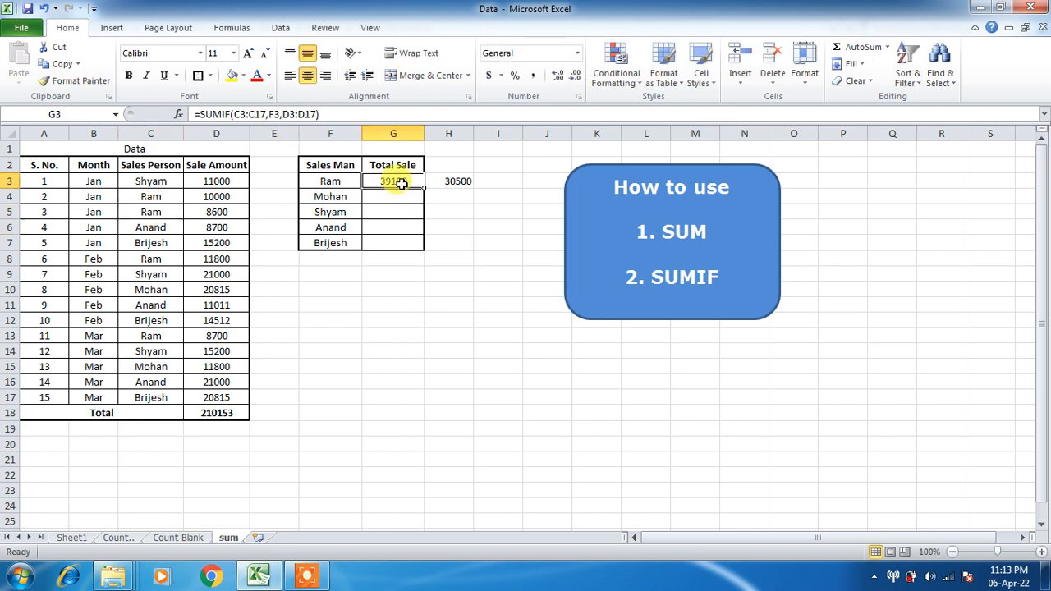
pyautogui.click(449, 181)
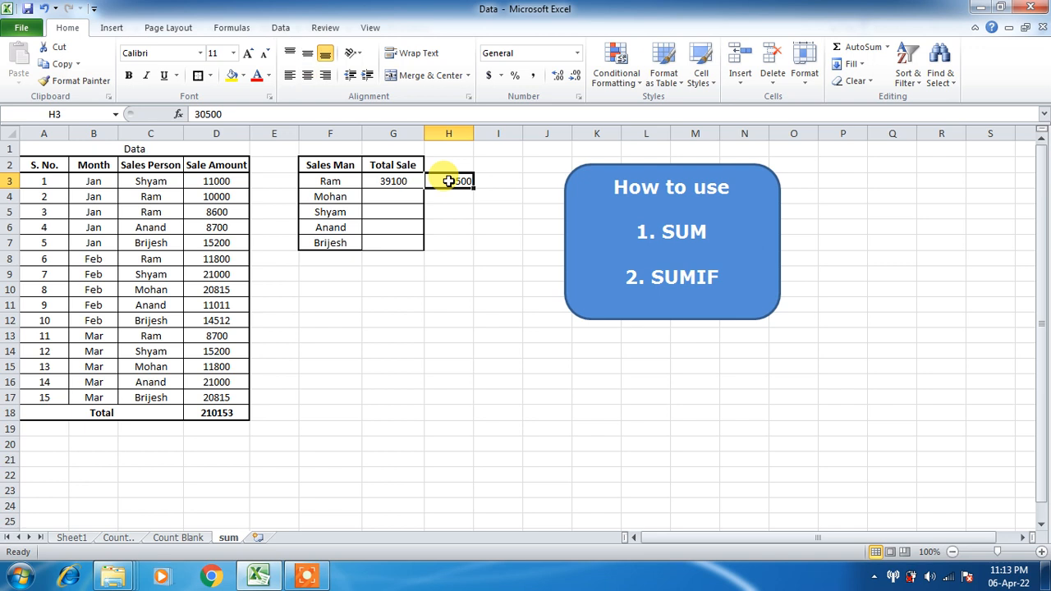
pyautogui.click(383, 184)
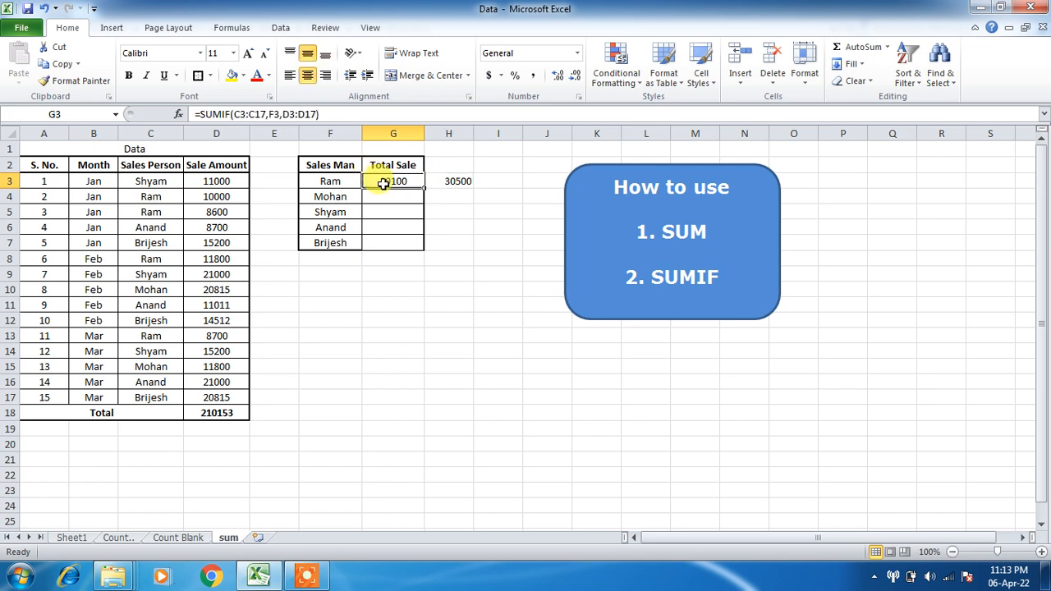
pyautogui.hotkey('ctrl', 'z')
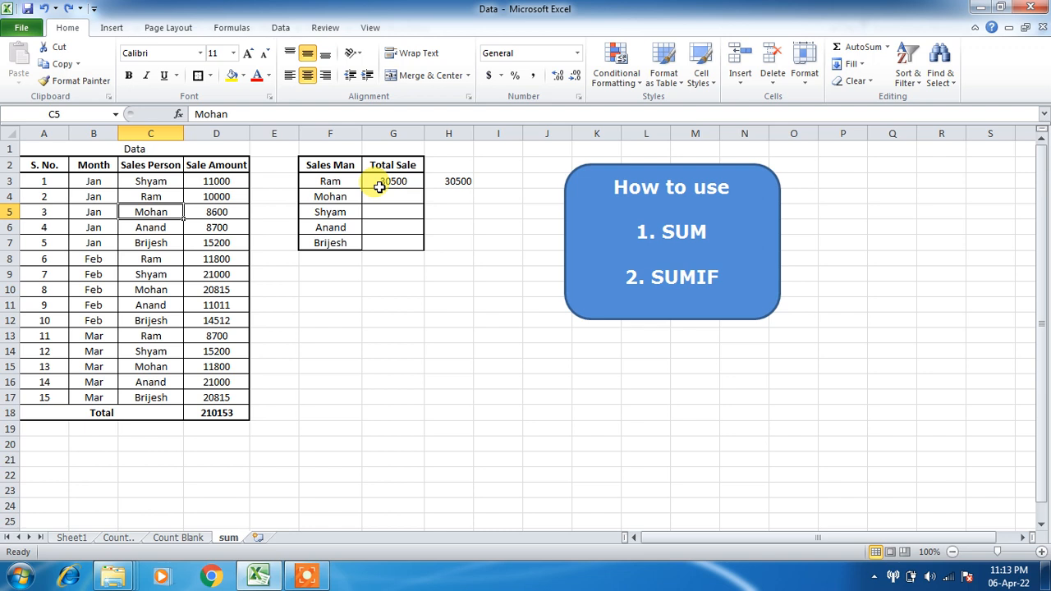
# Step: Fill the relative SUMIF formula from G3 down to G7 and inspect the ranges in the G4 copy
pyautogui.click(379, 187)
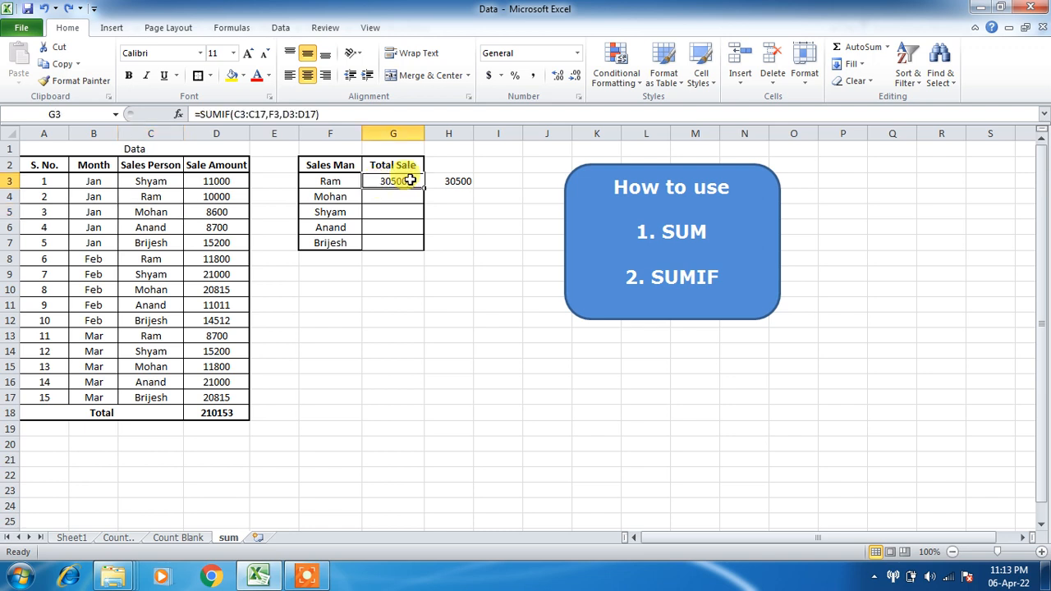
pyautogui.moveTo(426, 189); pyautogui.dragTo(417, 244)
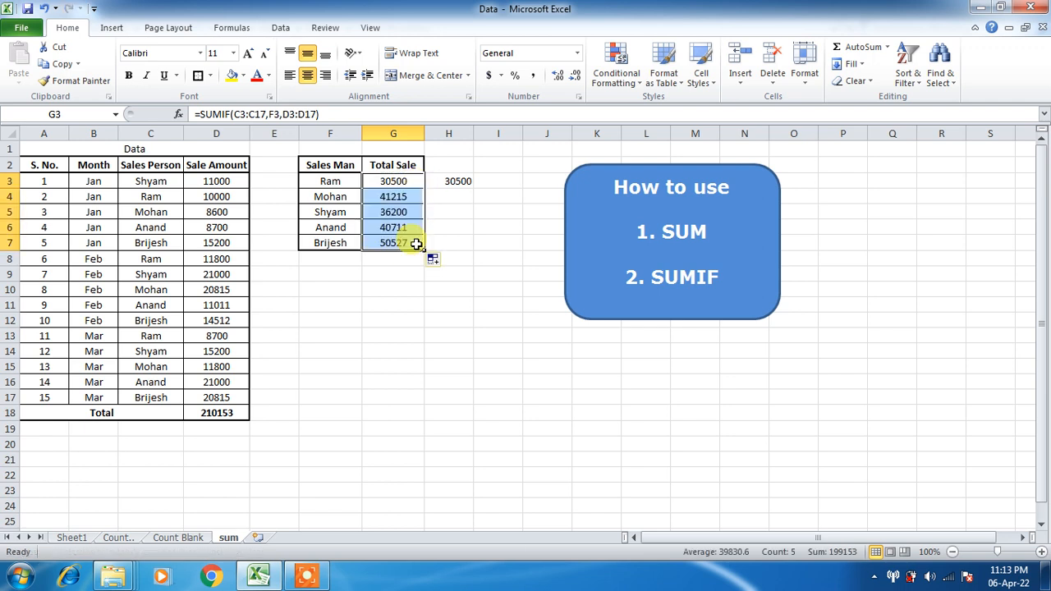
pyautogui.doubleClick(398, 197)
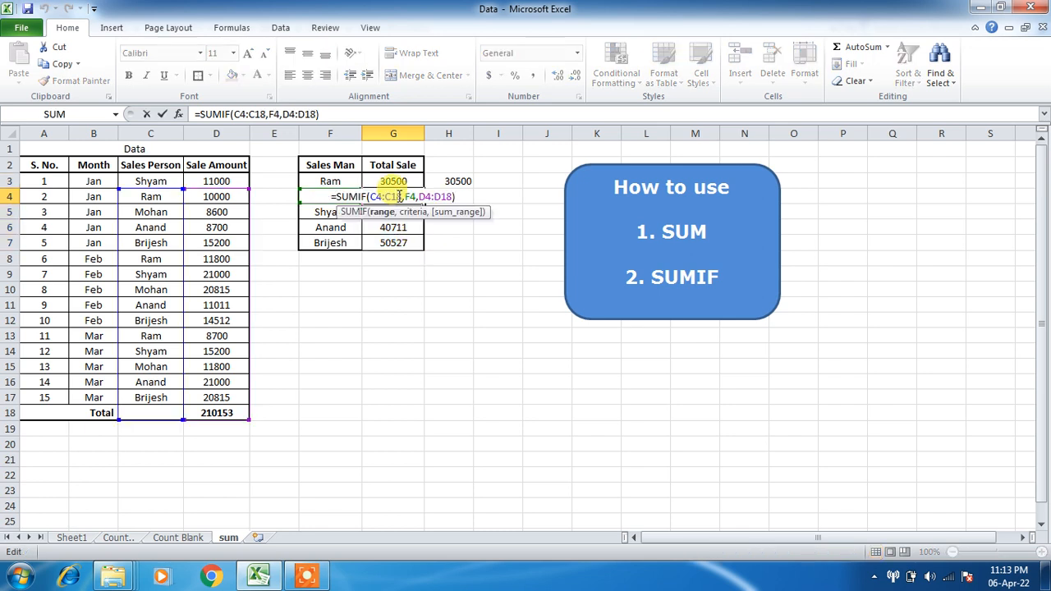
pyautogui.press('Escape')
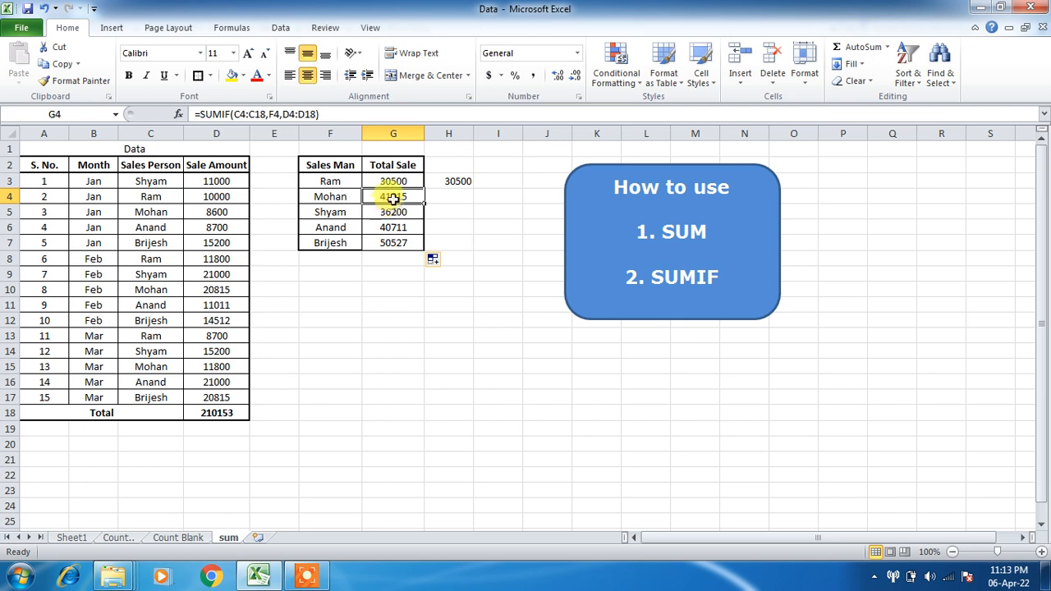
pyautogui.doubleClick(393, 197)
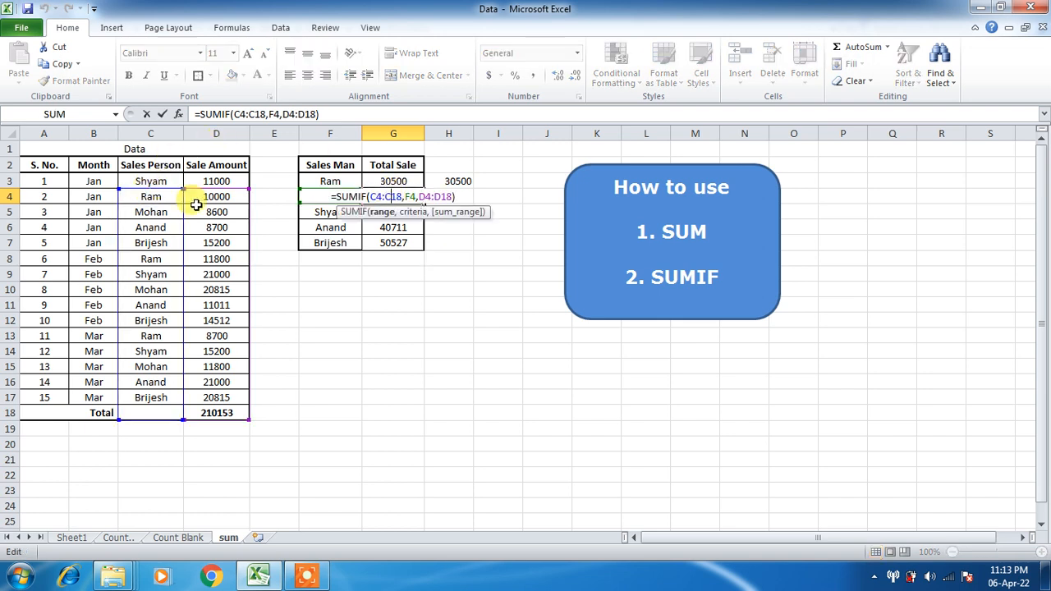
pyautogui.press('Escape')
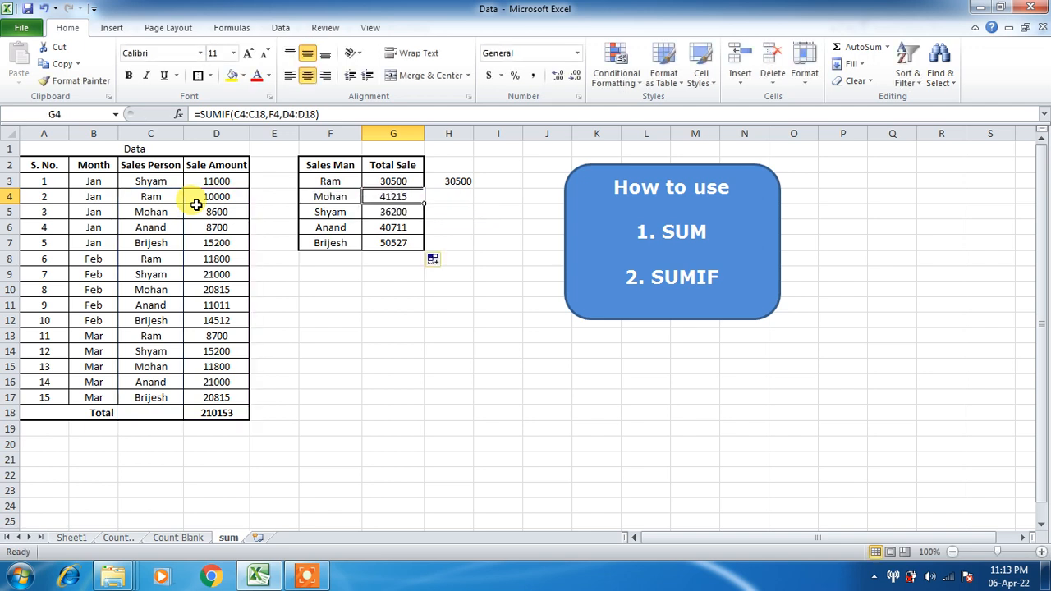
# Step: Clear the copied SUMIF formulas from cells G4:G7
pyautogui.hotkey('shift', 'Down')
pyautogui.hotkey('shift', 'Down')
pyautogui.hotkey('shift', 'Down')
pyautogui.press('Delete')
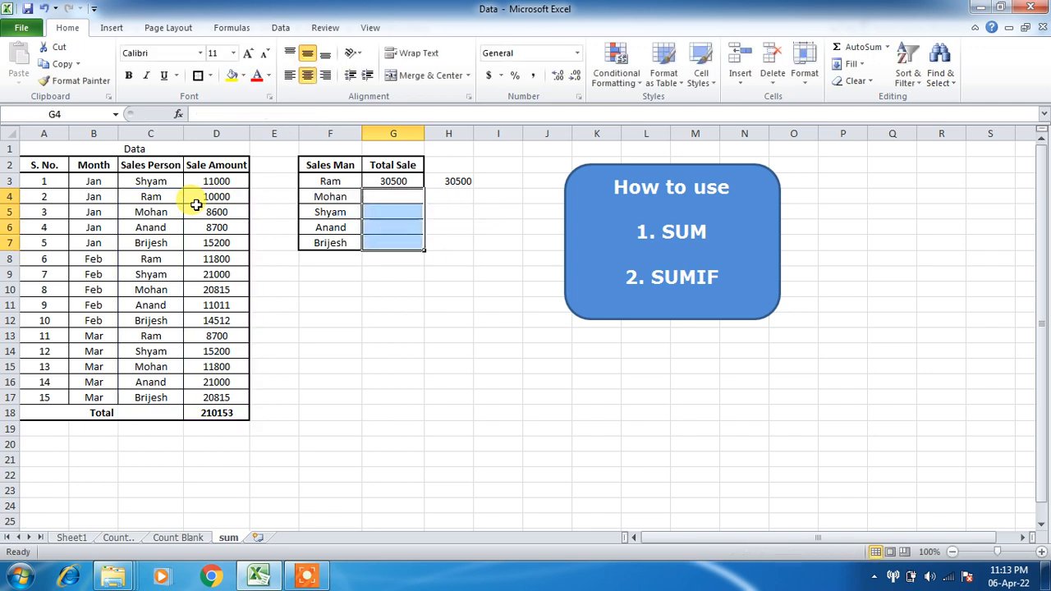
# Step: Make both ranges in the G3 formula absolute so it reads =SUMIF($C$3:$C$17,F3,$D$3:$D$17)
pyautogui.click(393, 184)
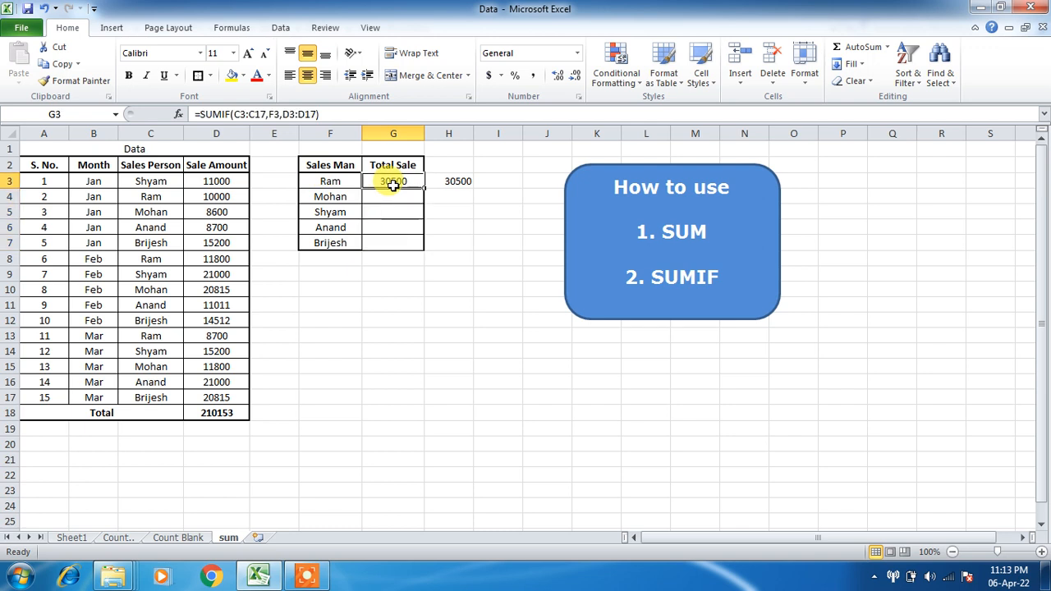
pyautogui.click(240, 114)
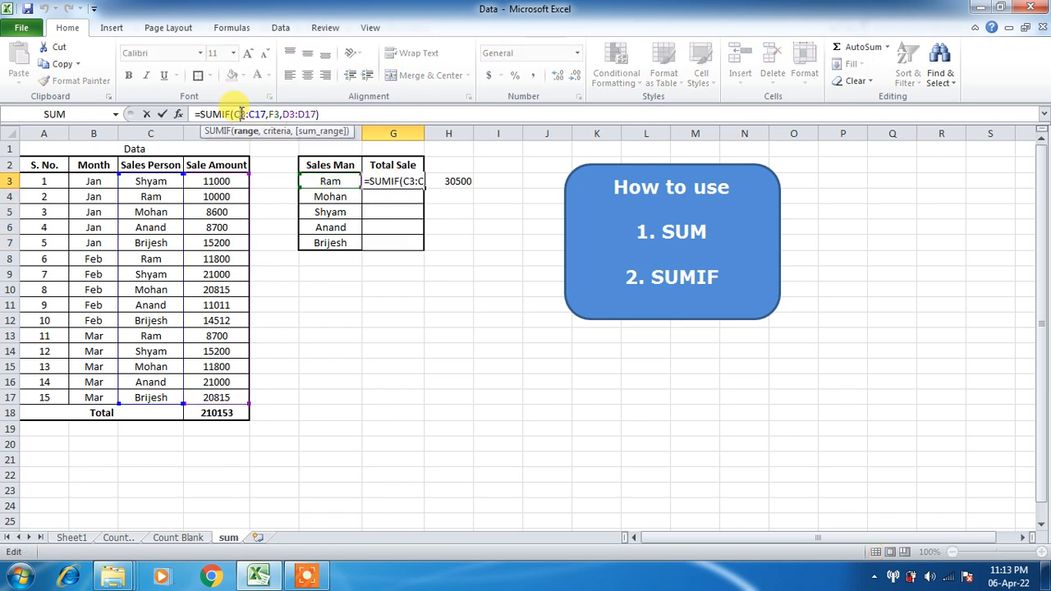
pyautogui.press('F4')
pyautogui.click(263, 114)
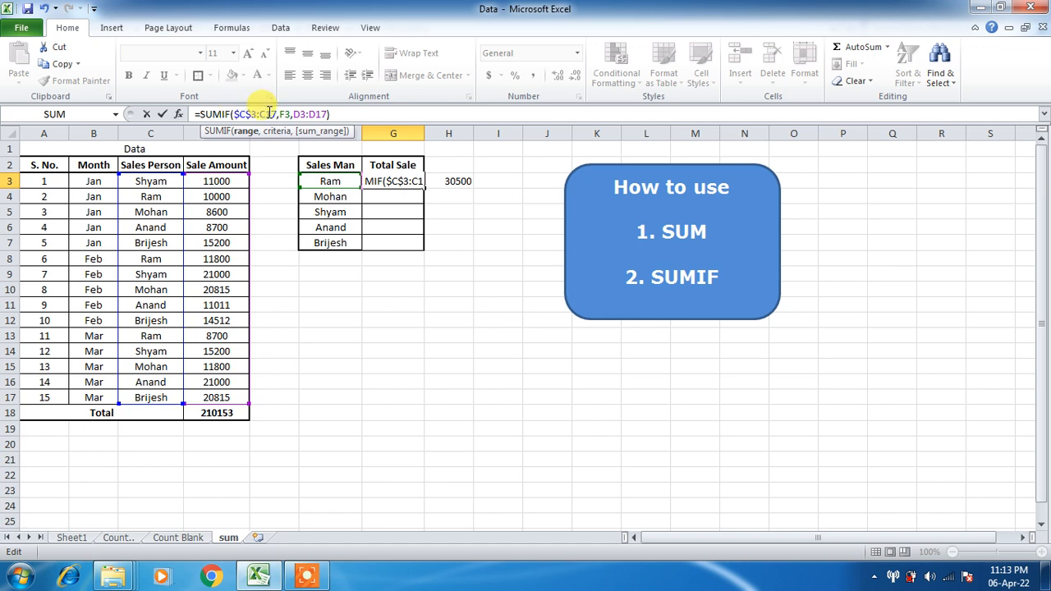
pyautogui.press('F4')
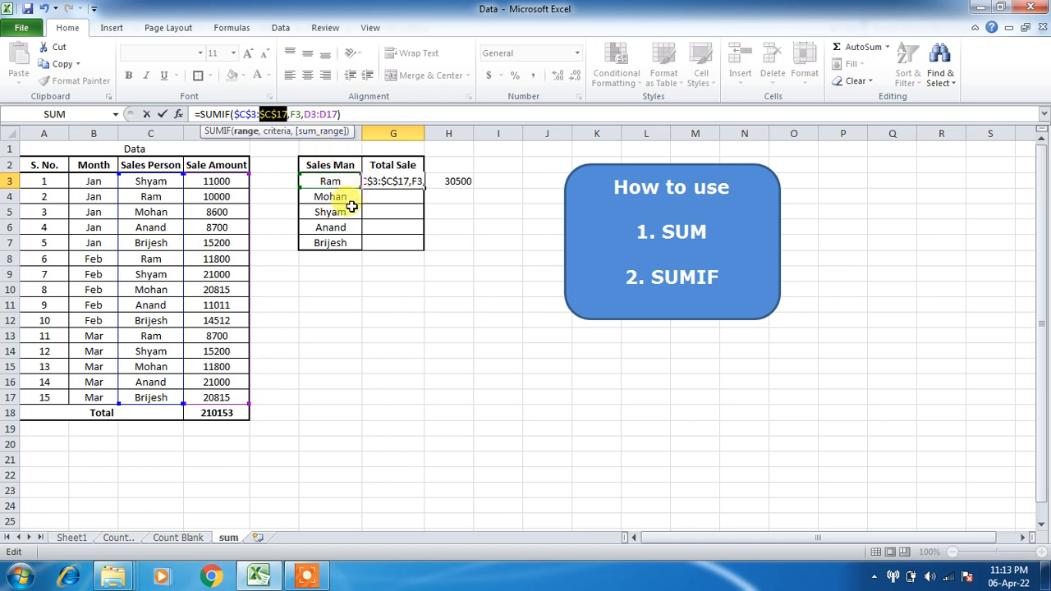
pyautogui.doubleClick(310, 114)
pyautogui.press('F4')
pyautogui.doubleClick(338, 114)
pyautogui.press('F4')
pyautogui.press('Return')
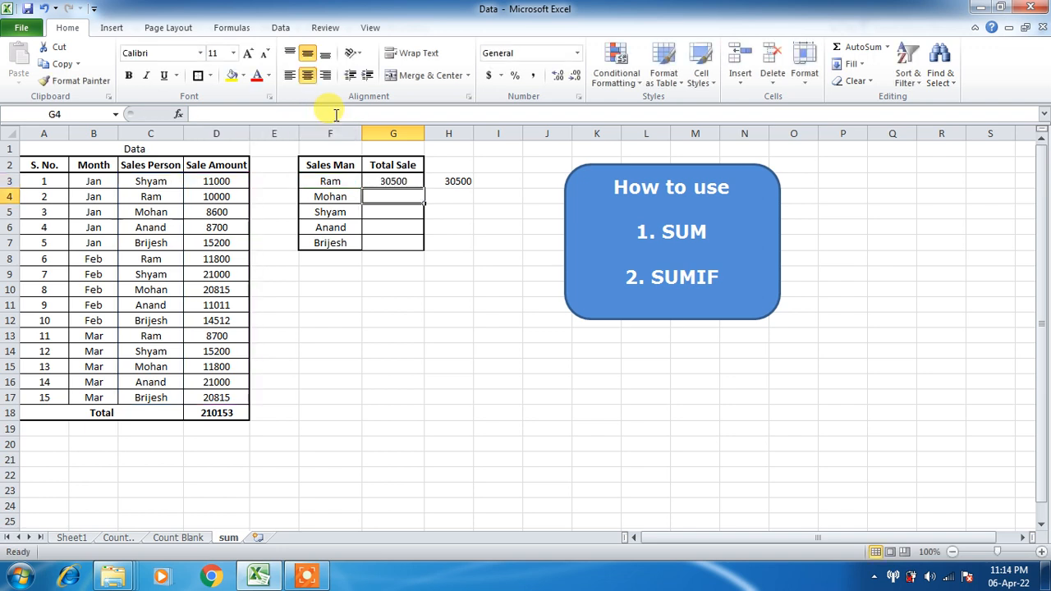
# Step: Fill the absolute-range SUMIF formula from G3 down to G7, then check the G4 copy and the sum of G3:G7
pyautogui.click(409, 184)
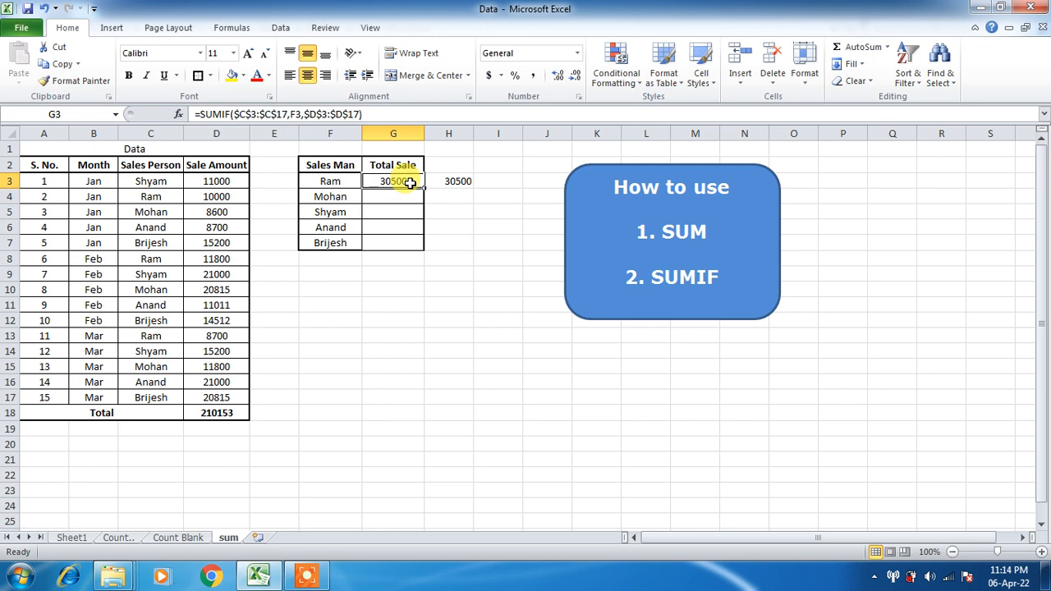
pyautogui.moveTo(423, 189); pyautogui.dragTo(424, 245)
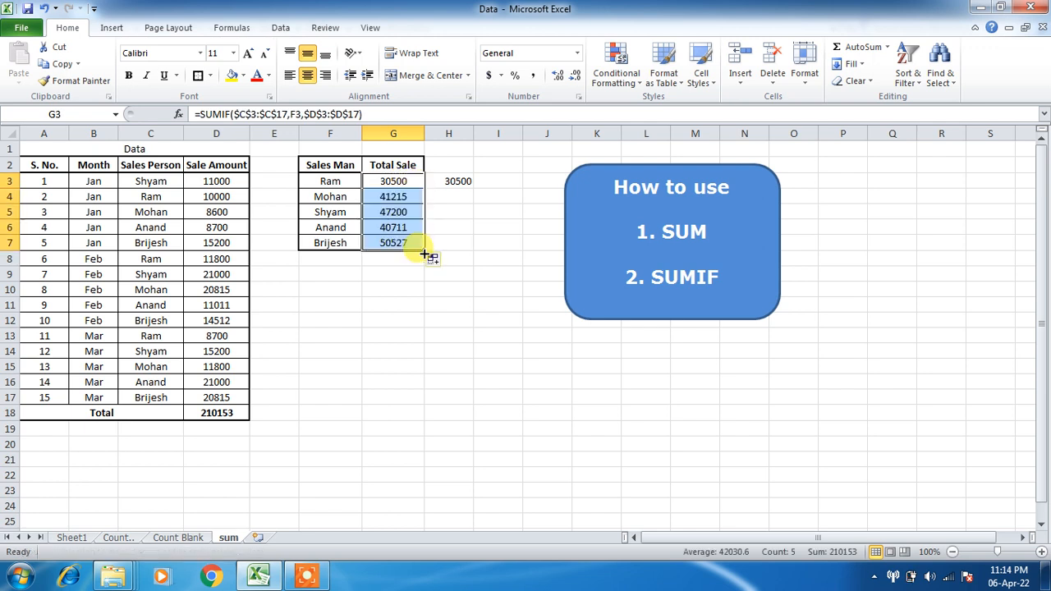
pyautogui.doubleClick(402, 197)
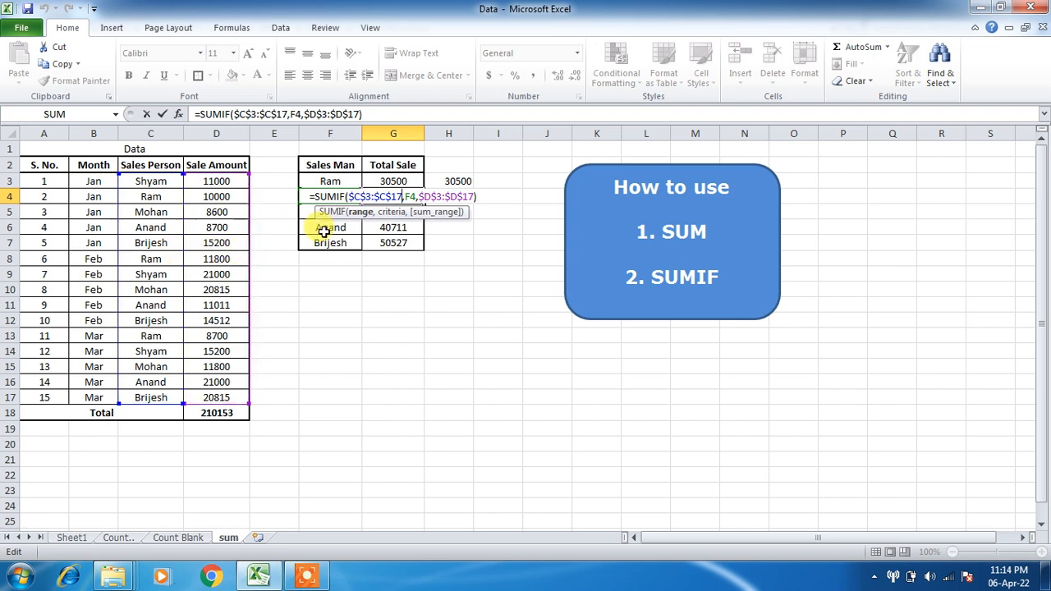
pyautogui.press('Escape')
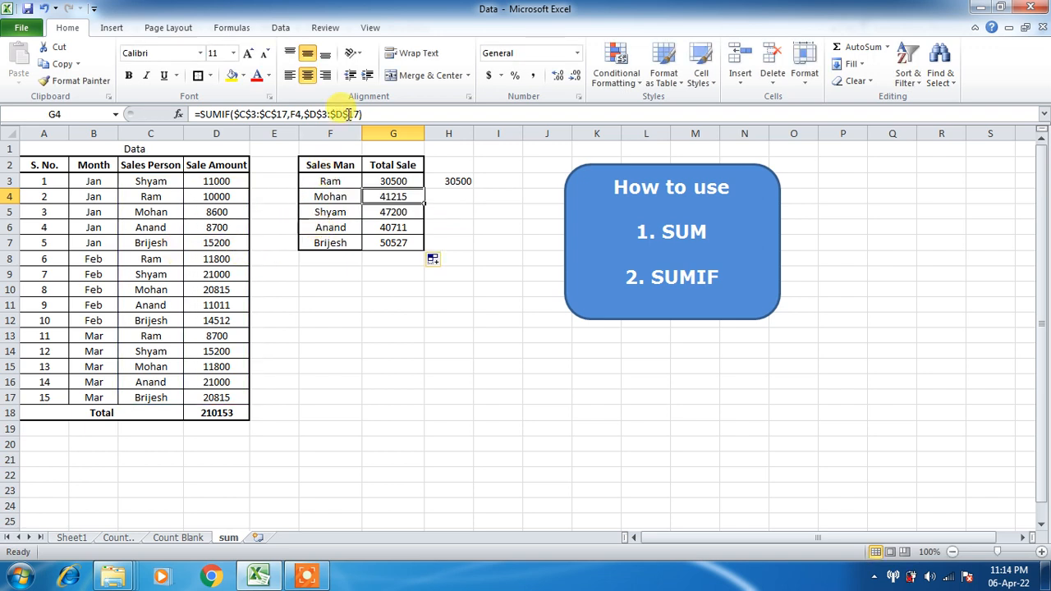
pyautogui.moveTo(399, 179); pyautogui.dragTo(395, 244)
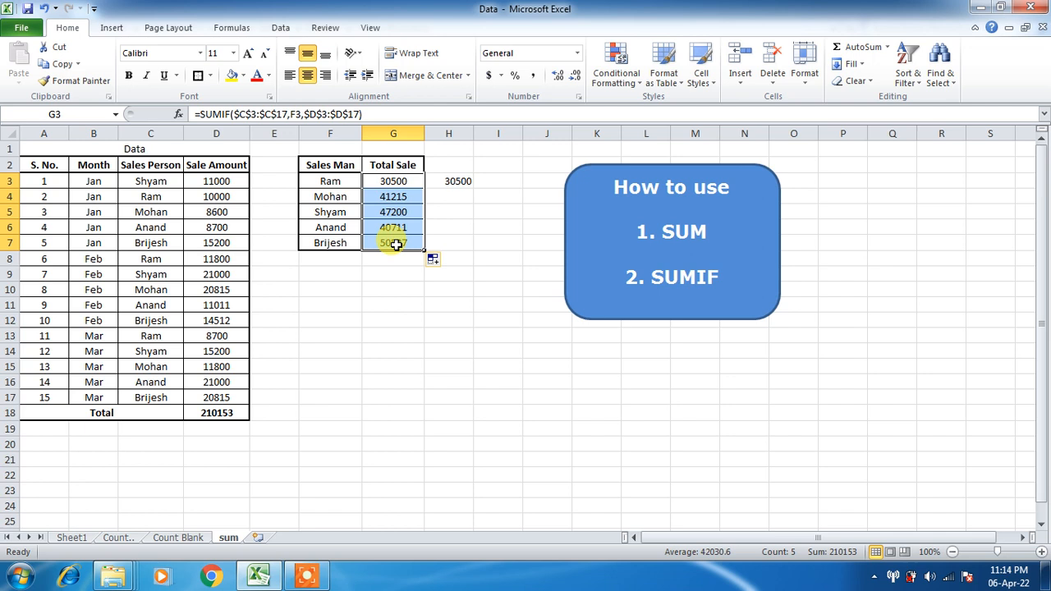
# Step: Check the SUM formula in D18 against the SUMIF formulas in G4 and G3 and the criteria cell F3
pyautogui.click(217, 412)
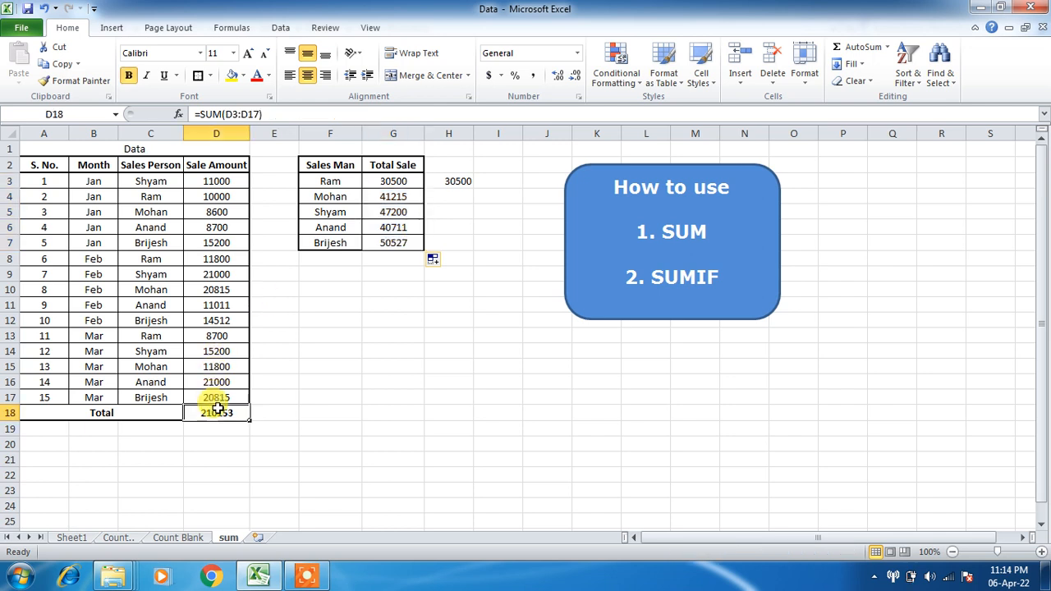
pyautogui.click(376, 198)
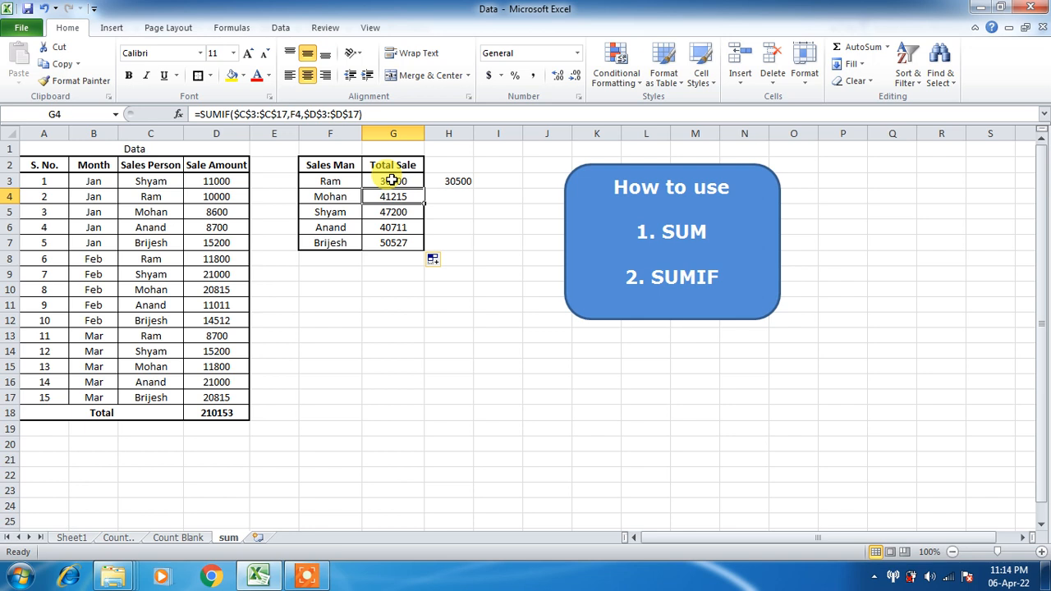
pyautogui.click(347, 181)
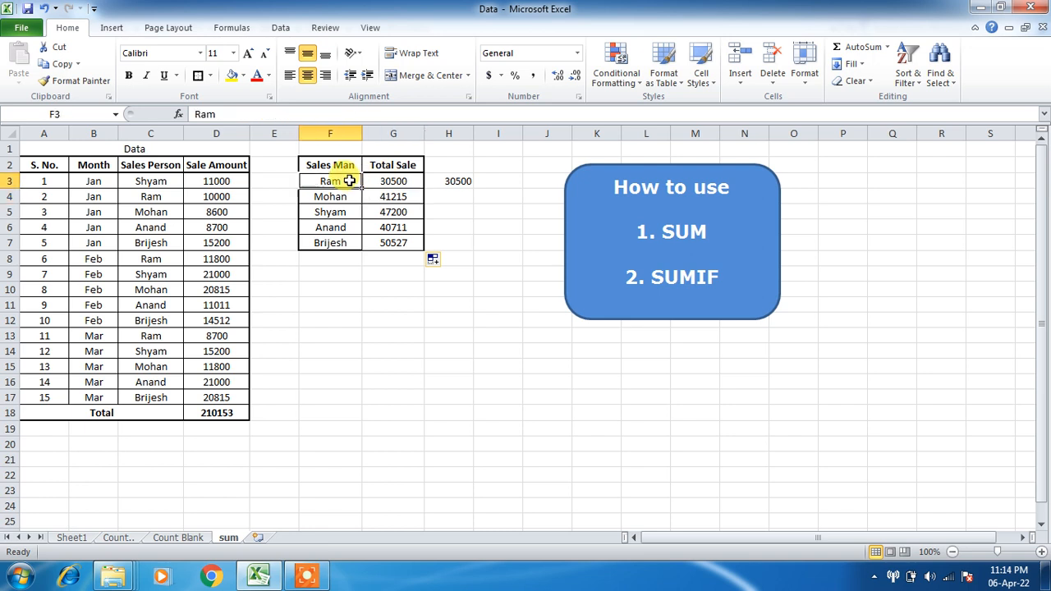
pyautogui.click(393, 183)
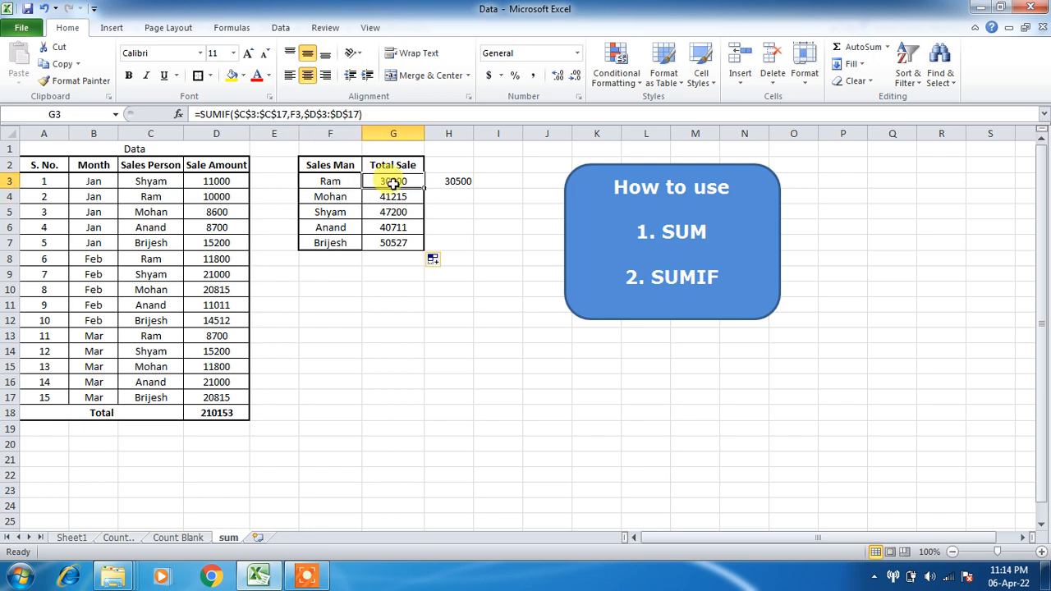
# Step: Test the SUMIF in G3 by replacing the sales man's name in F3 with the one from F5, and undo the replacement
pyautogui.click(348, 182)
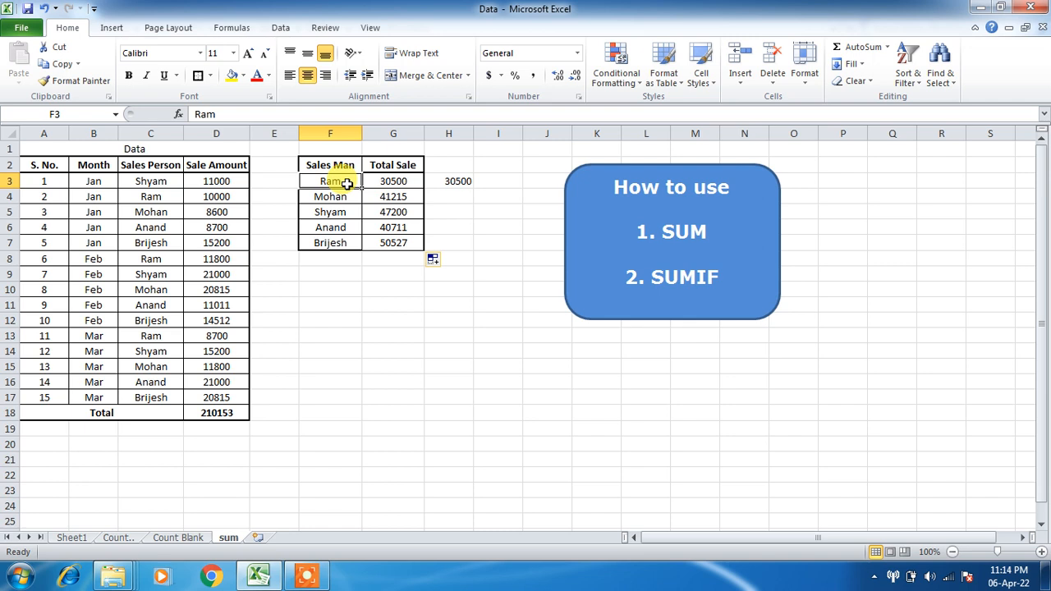
pyautogui.write('Shyam')
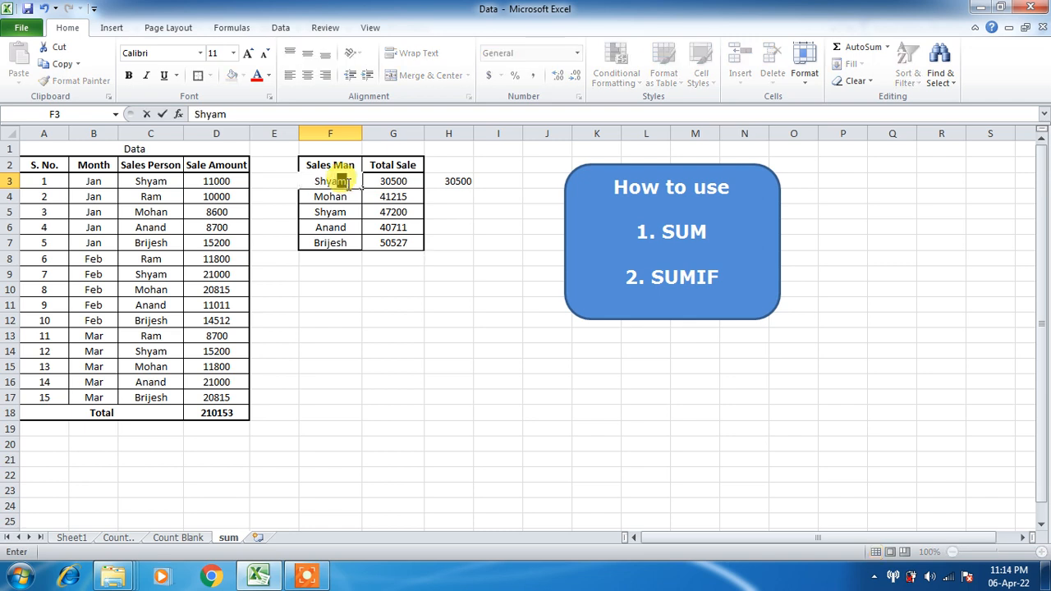
pyautogui.press('Return')
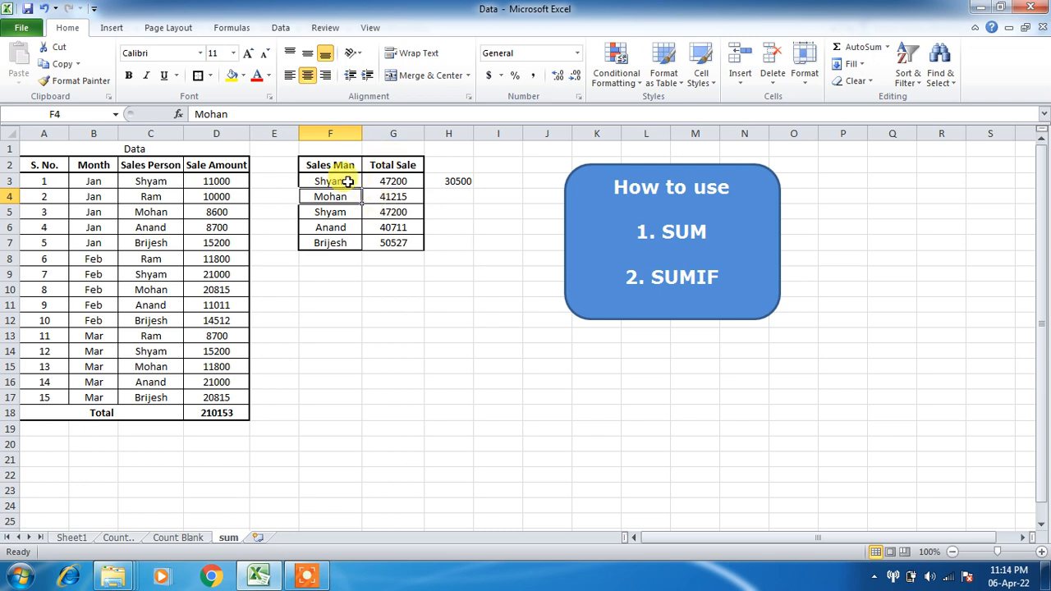
pyautogui.hotkey('ctrl', 'z')
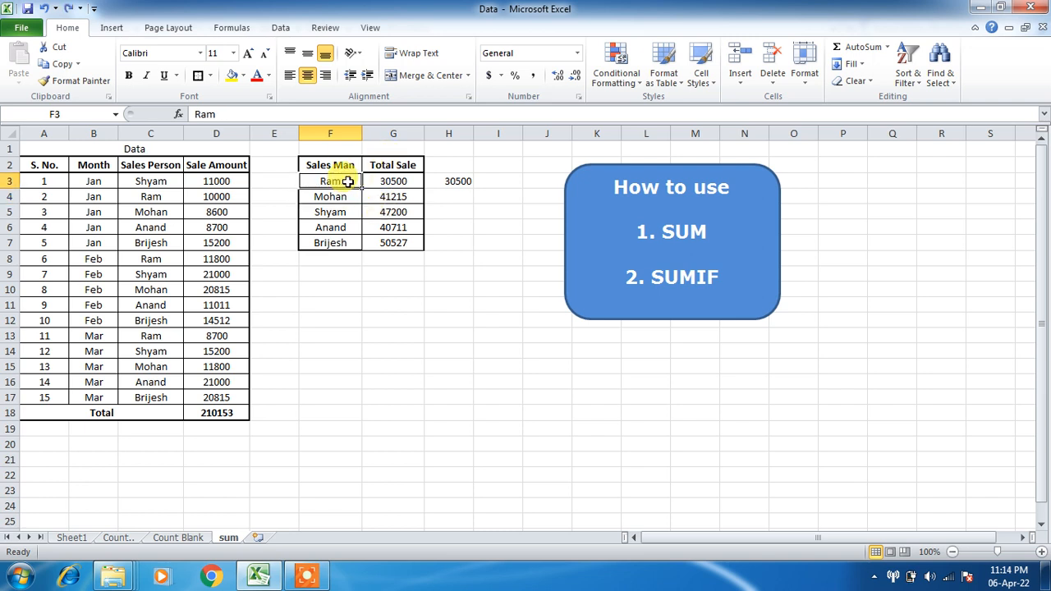